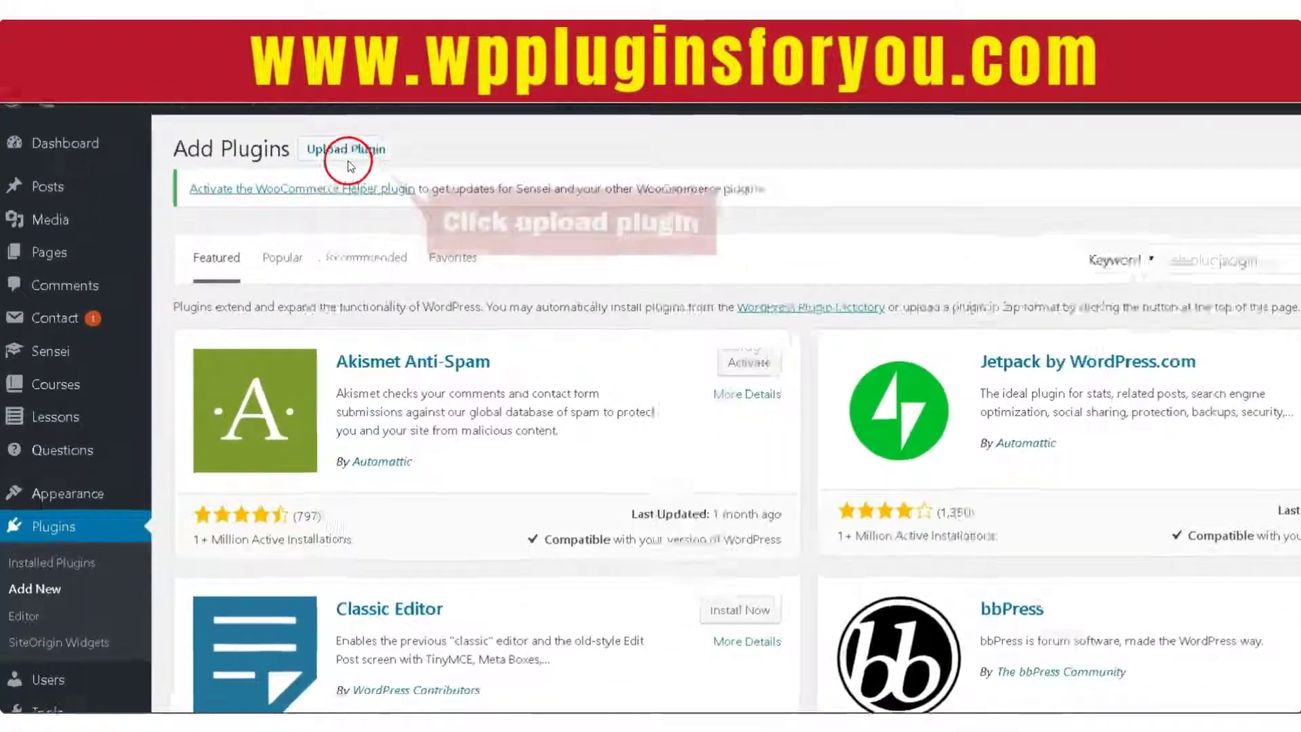
- Upload and install the plugin file Sensei_Rating.zip, and activate the plugin
{"action": "left_click", "coordinate": [349, 163]}
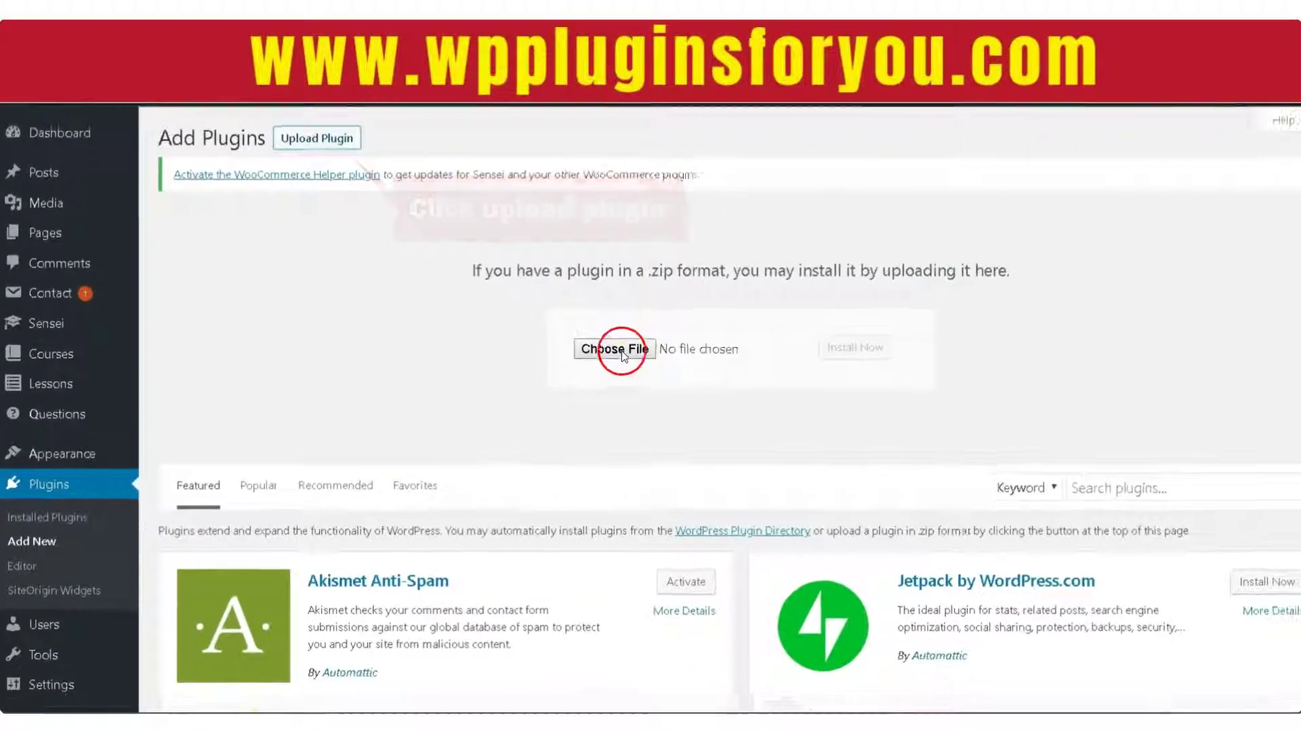
{"action": "left_click", "coordinate": [622, 356]}
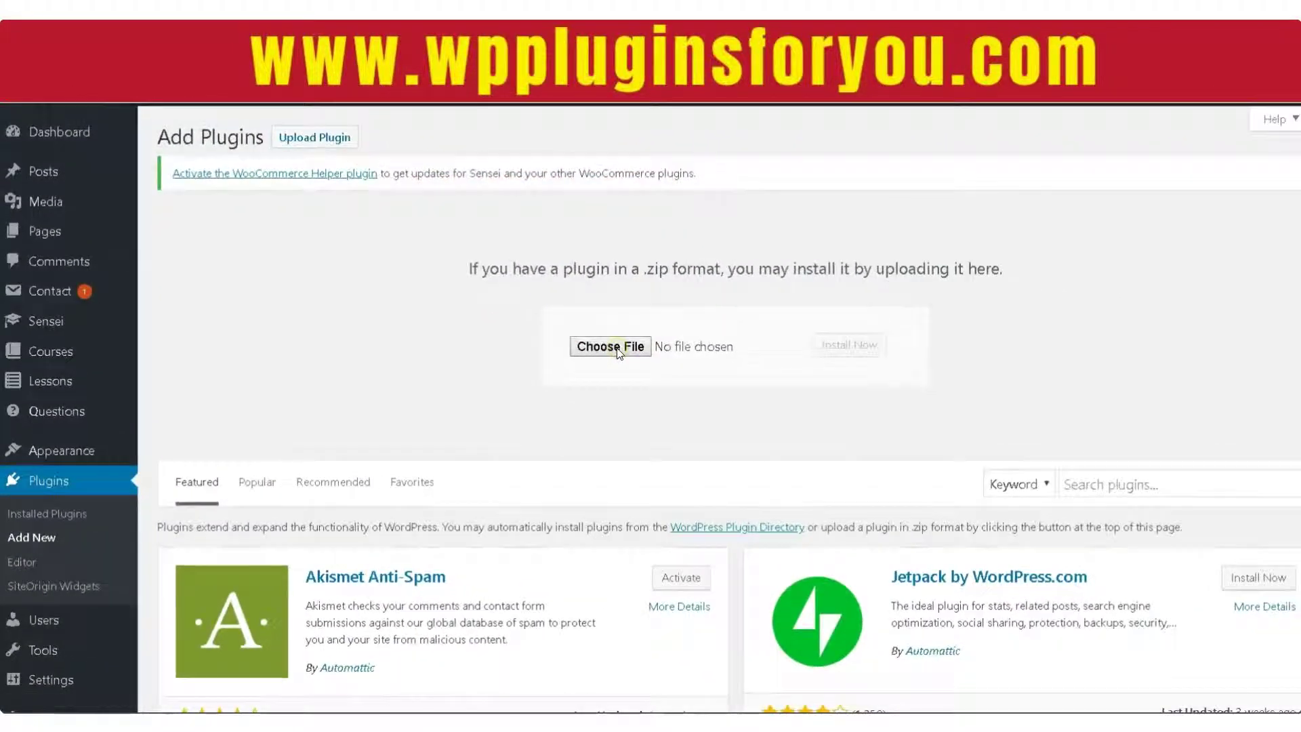
{"action": "left_click", "coordinate": [242, 180]}
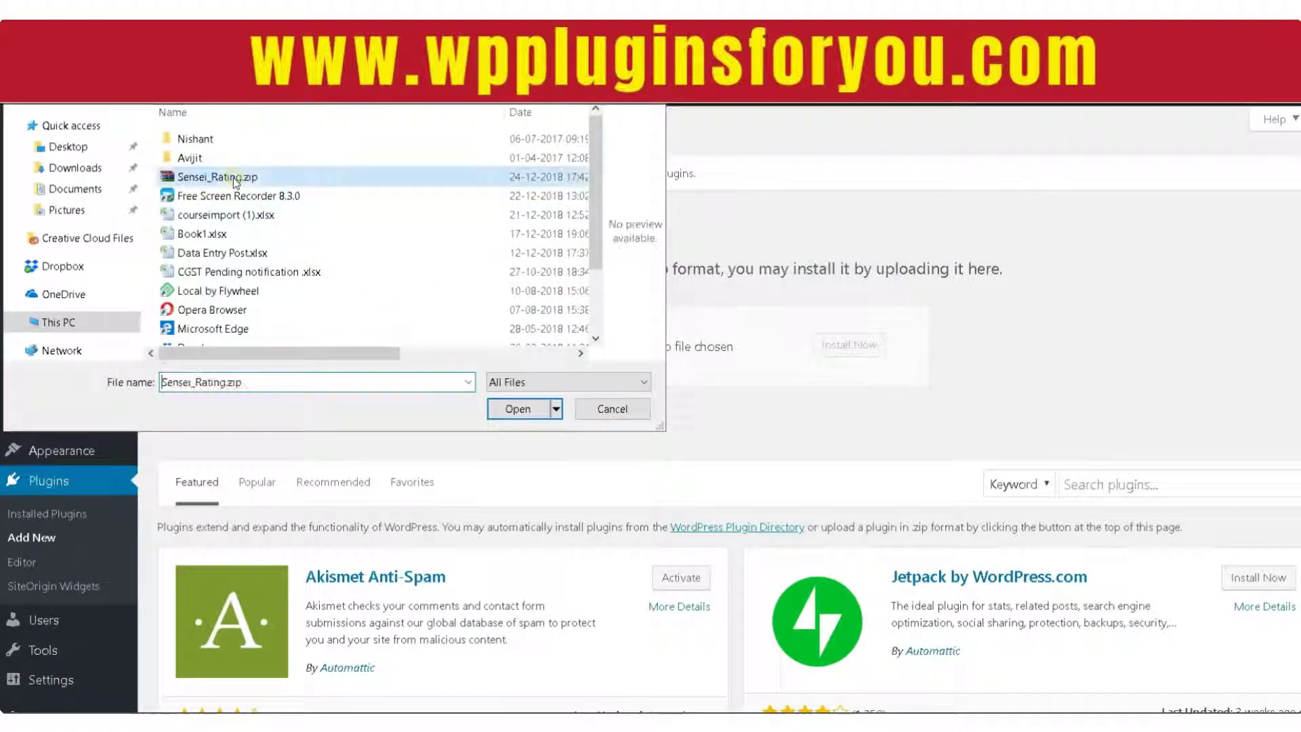
{"action": "left_click", "coordinate": [520, 409]}
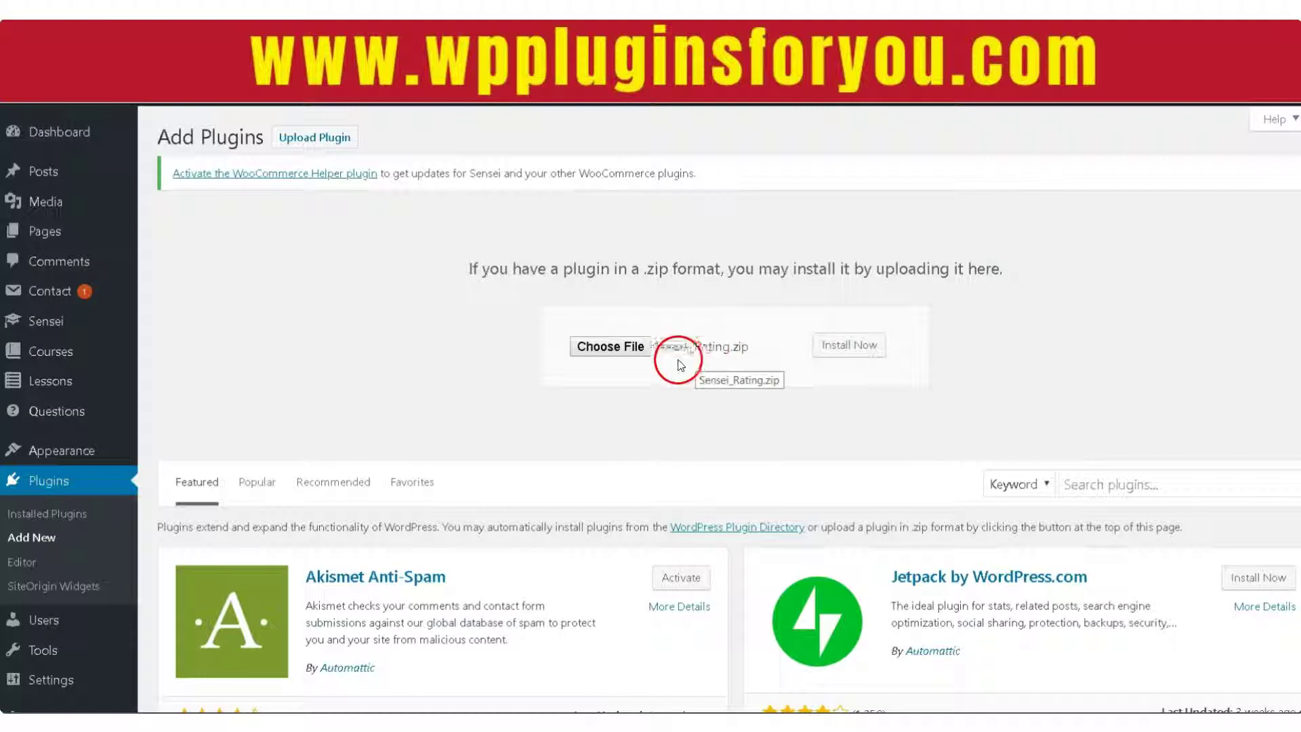
{"action": "left_click", "coordinate": [848, 344]}
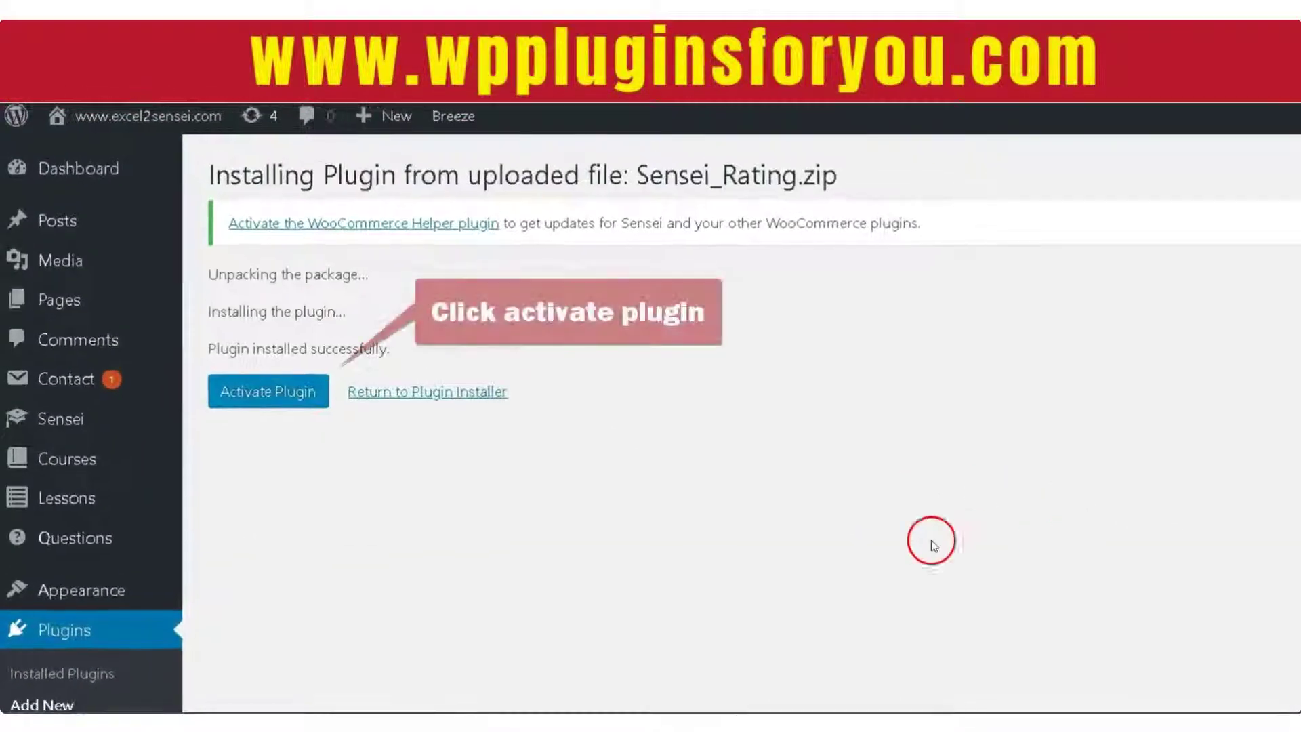
{"action": "left_click", "coordinate": [263, 411]}
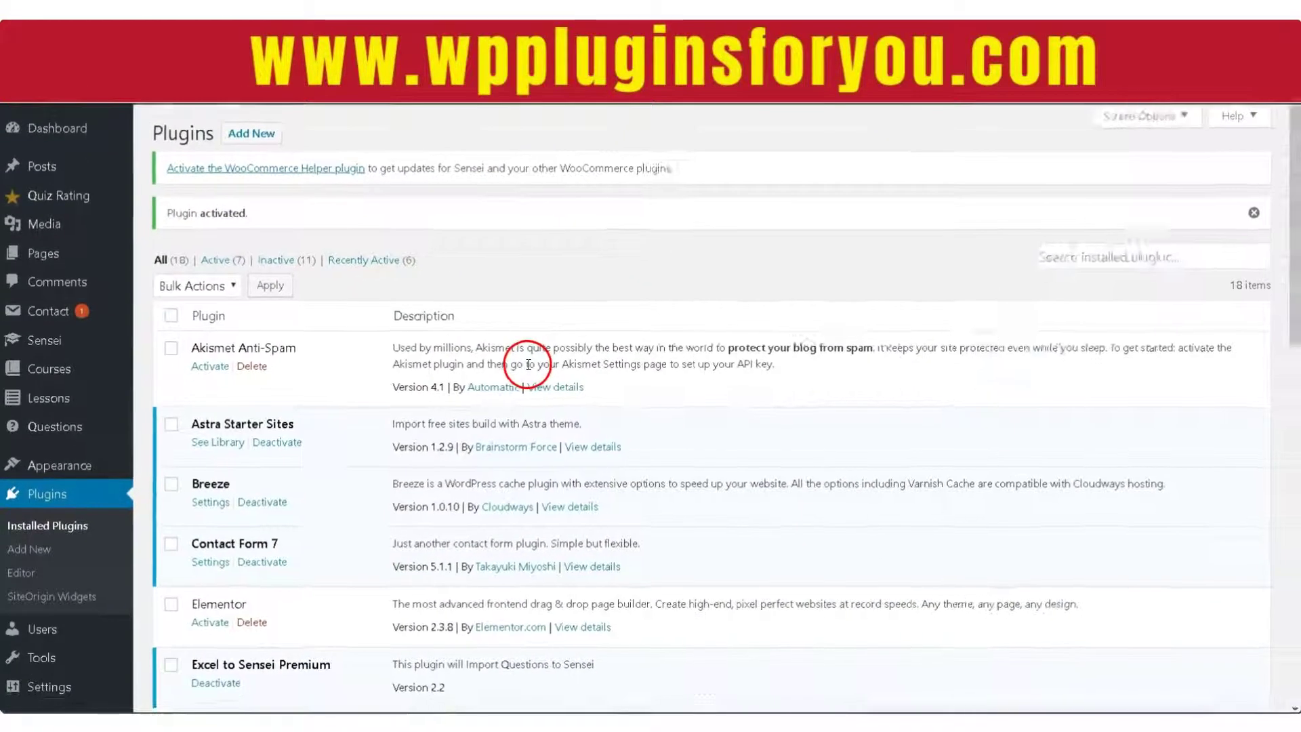
{"action": "scroll", "coordinate": [396, 441], "scroll_direction": "down", "scroll_amount": 5}
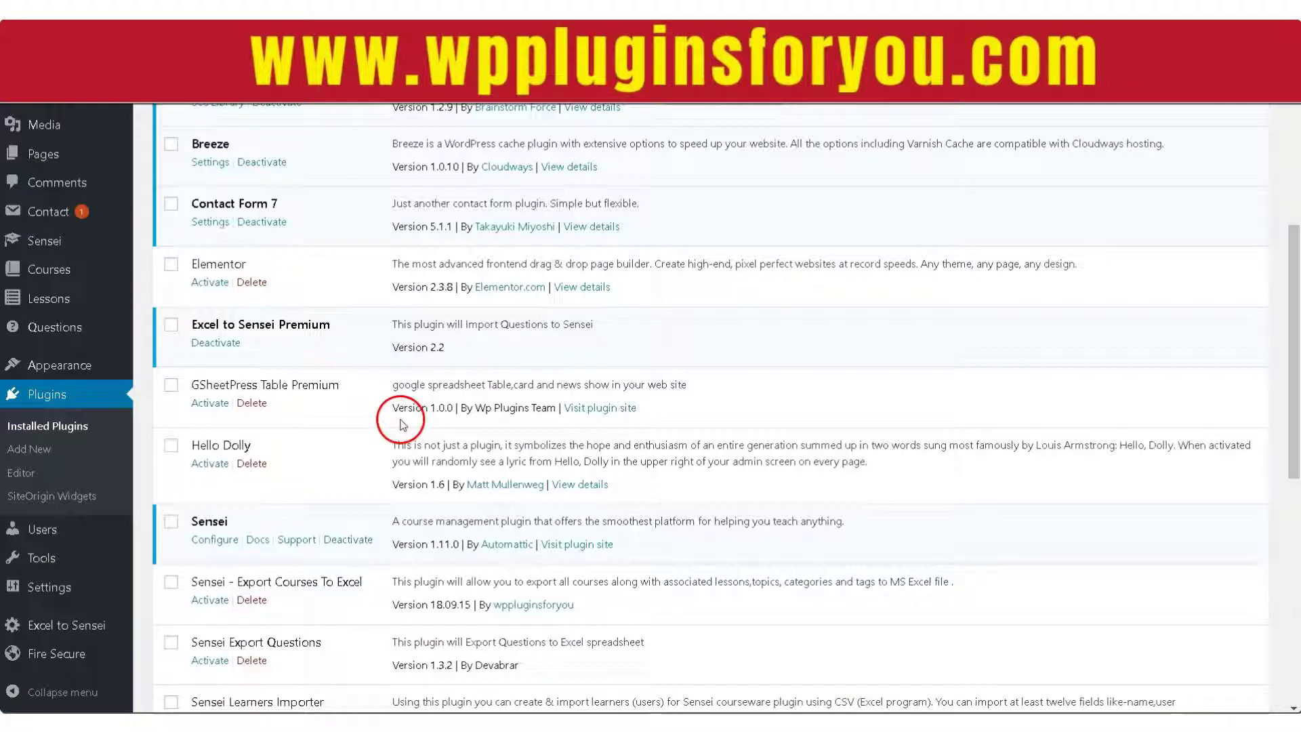
{"action": "scroll", "coordinate": [389, 427], "scroll_direction": "down", "scroll_amount": 5}
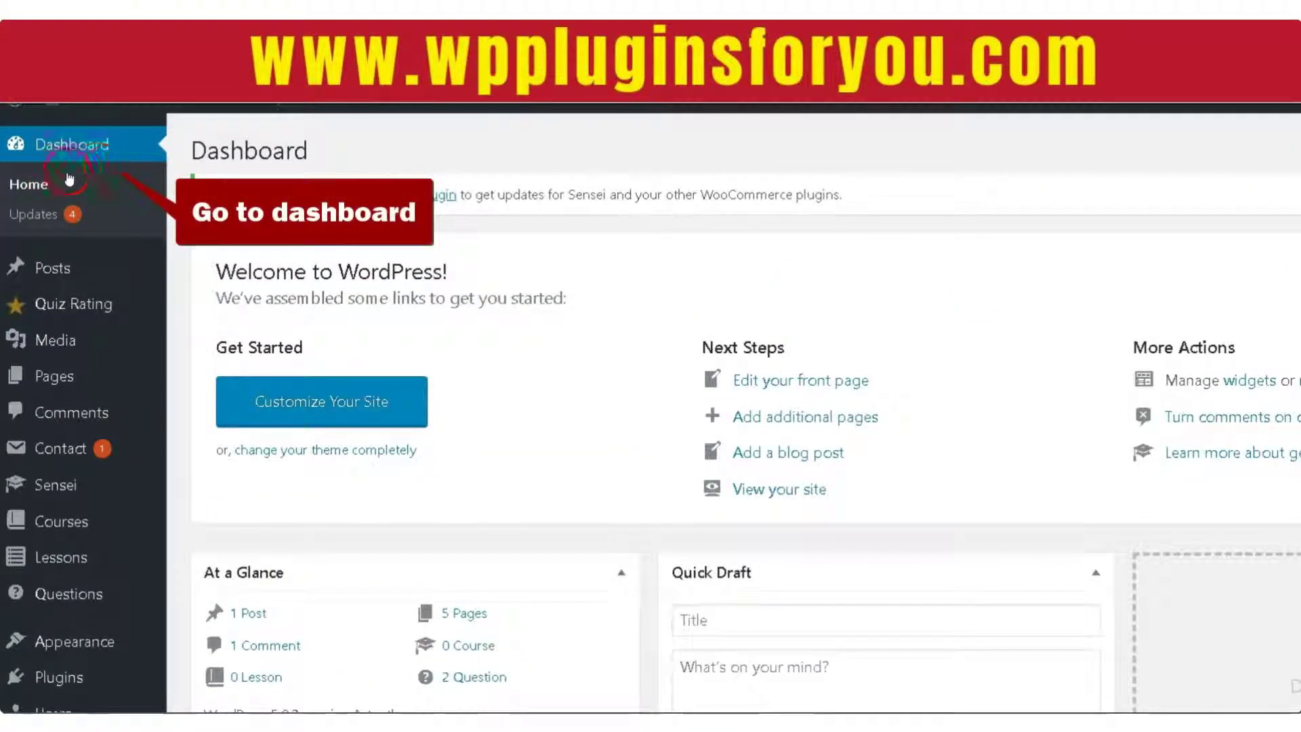
- Create a new course titled "Course on History" with a Lorem Ipsum paragraph as its description
{"action": "mouse_move", "coordinate": [63, 531]}
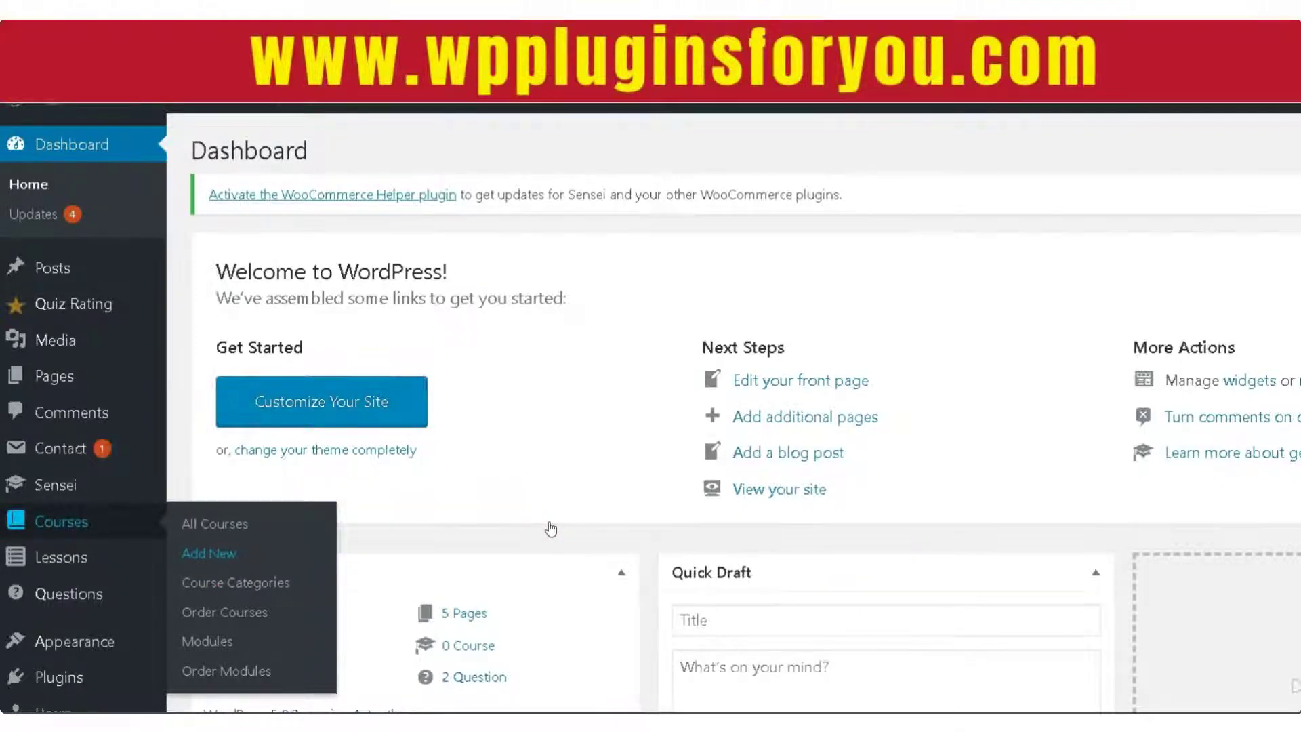
{"action": "left_click", "coordinate": [531, 315]}
{"action": "type", "text": "Course"}
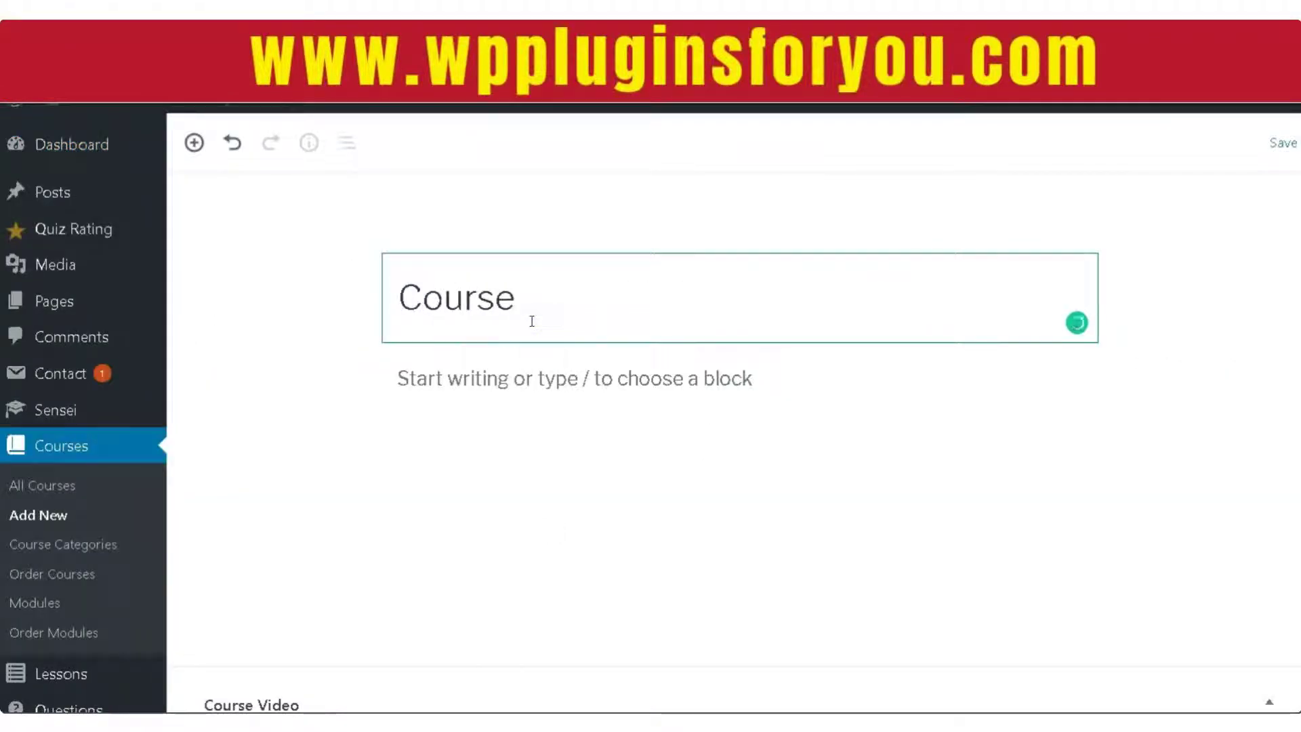
{"action": "type", "text": " on History"}
{"action": "left_click", "coordinate": [554, 377]}
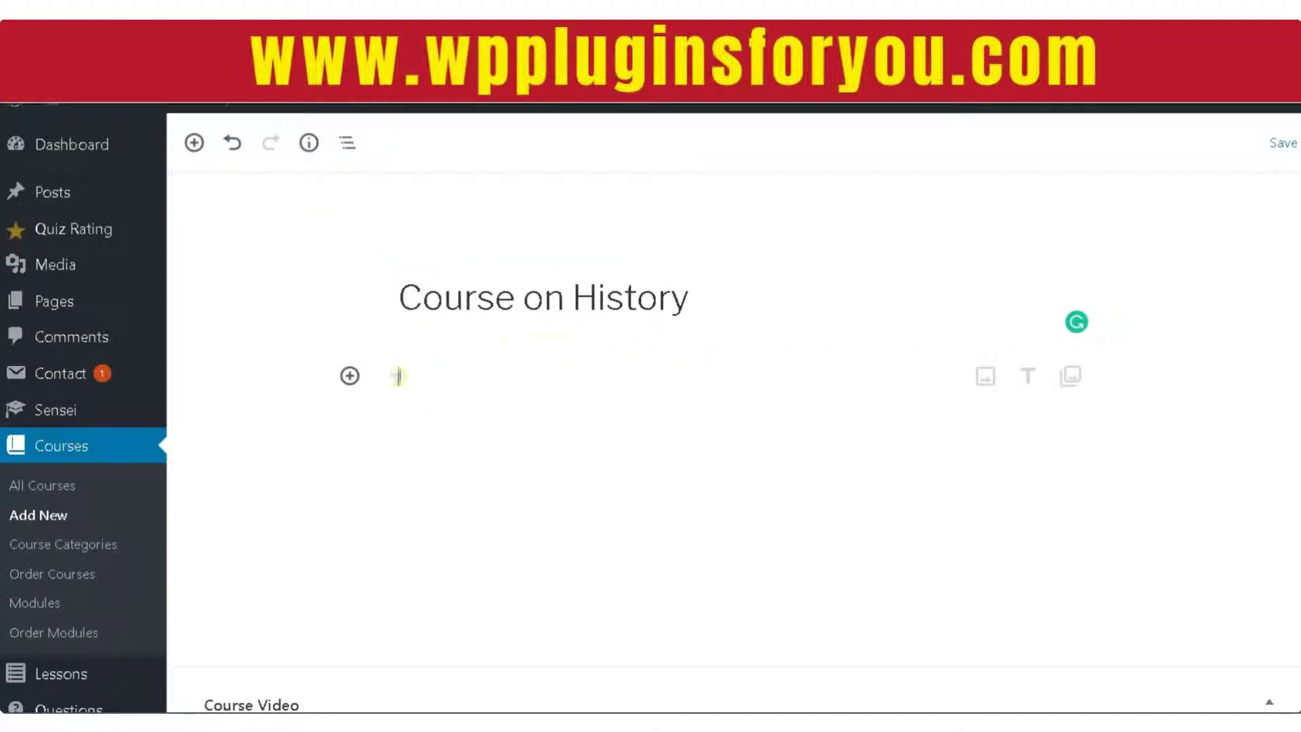
{"action": "type", "text": "Lorem Ipsum is simply dummy text of the printing and typesetting industry. Lorem Ipsum has been the industry's standard dummy text ever since the 1500s, when an unknown printer took a galley of type and scrambled it to make a type specimen book. It has survived not only five centuries, but also the leap into electronic typesetting, remaining essentially unchanged. It was popularised in the 1960s with the release of Letraset sheets containing Lorem Ipsum passages, and more recently with desktop publishing software like Aldus PageMaker including versions of Lorem Ipsum."}
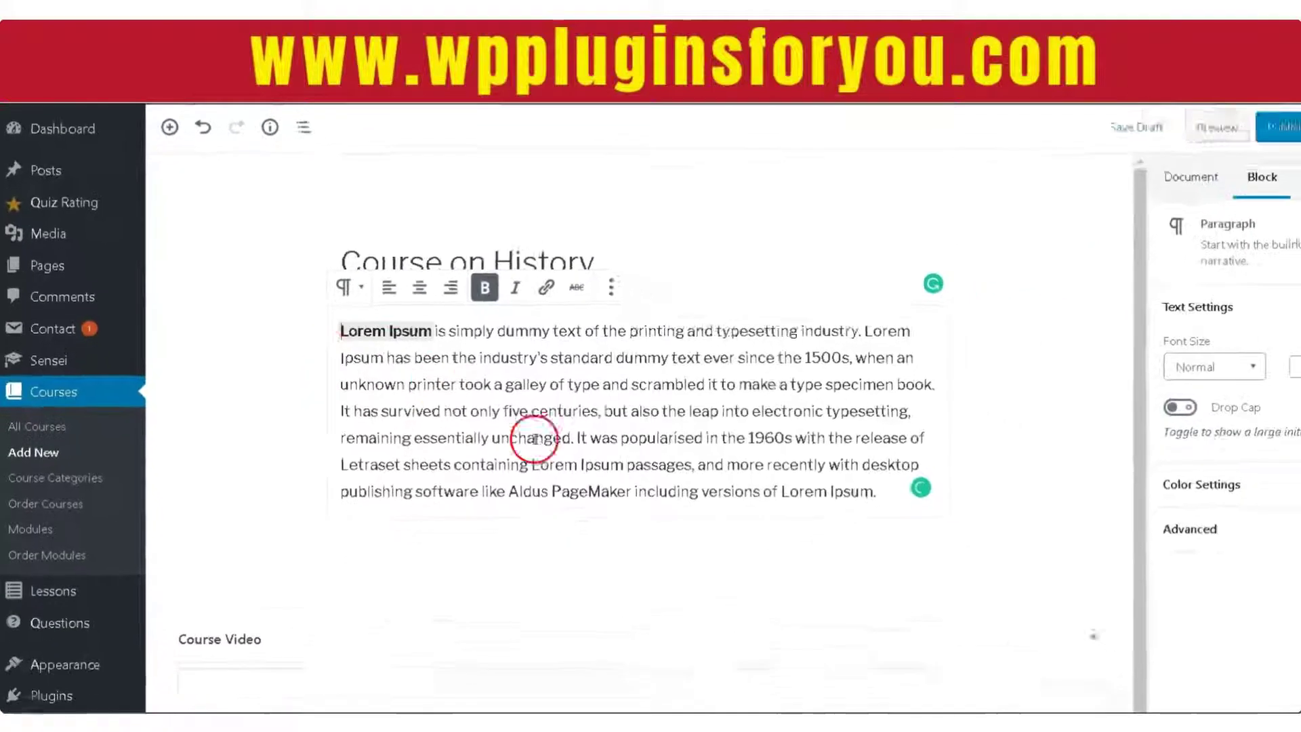
{"action": "left_click", "coordinate": [691, 483]}
- Publish the history course with public visibility
{"action": "left_click", "coordinate": [1196, 126]}
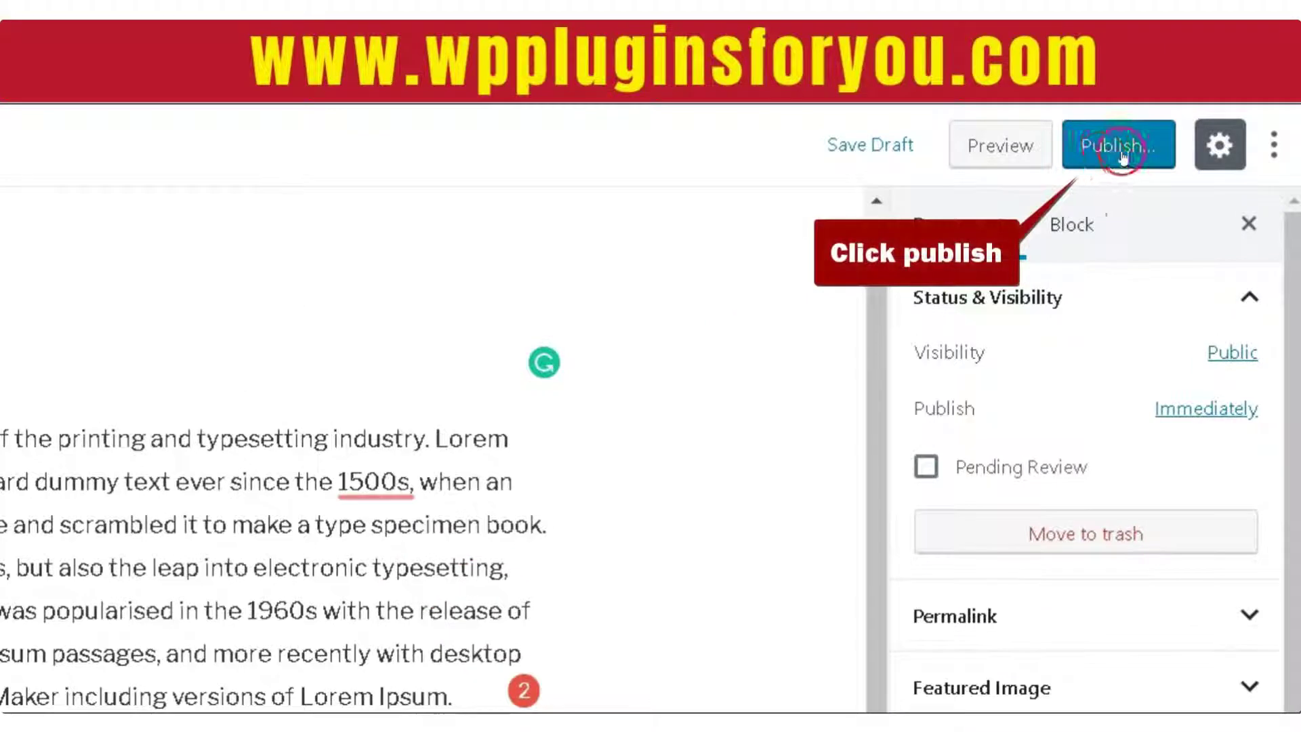
{"action": "left_click", "coordinate": [1105, 162]}
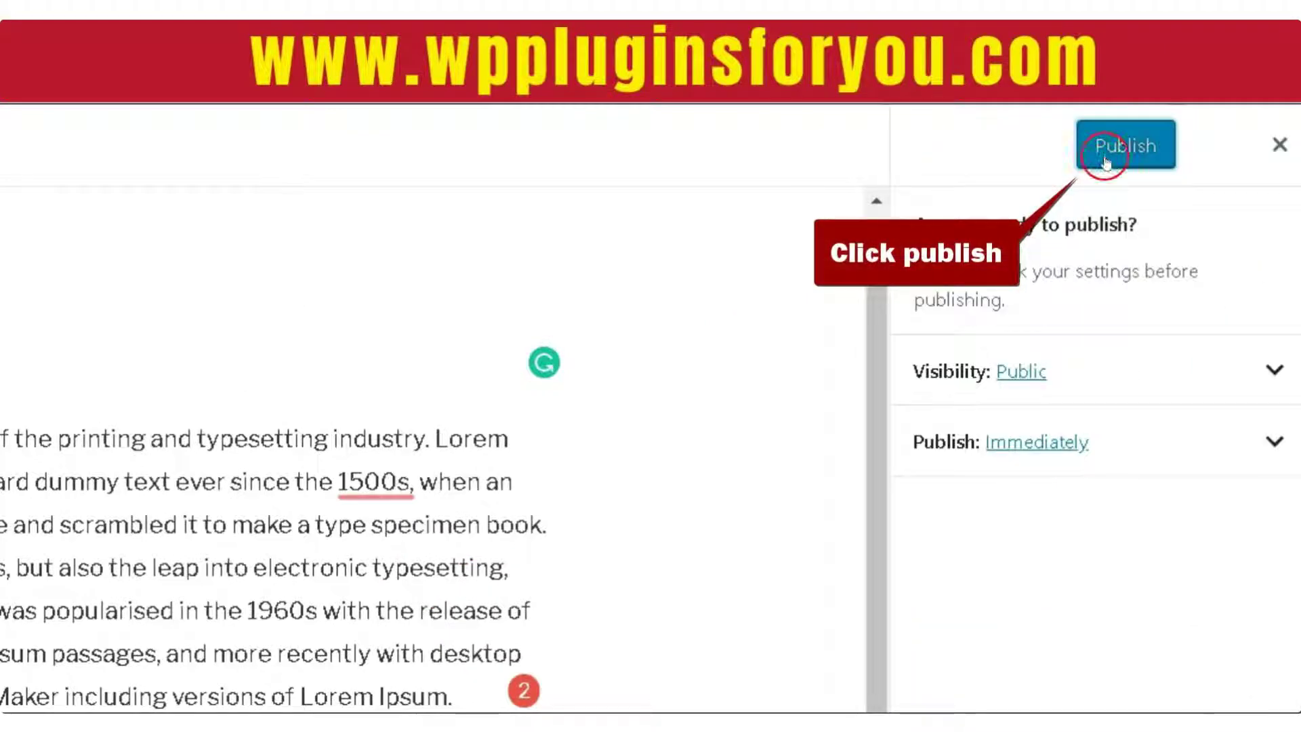
{"action": "left_click", "coordinate": [1112, 163]}
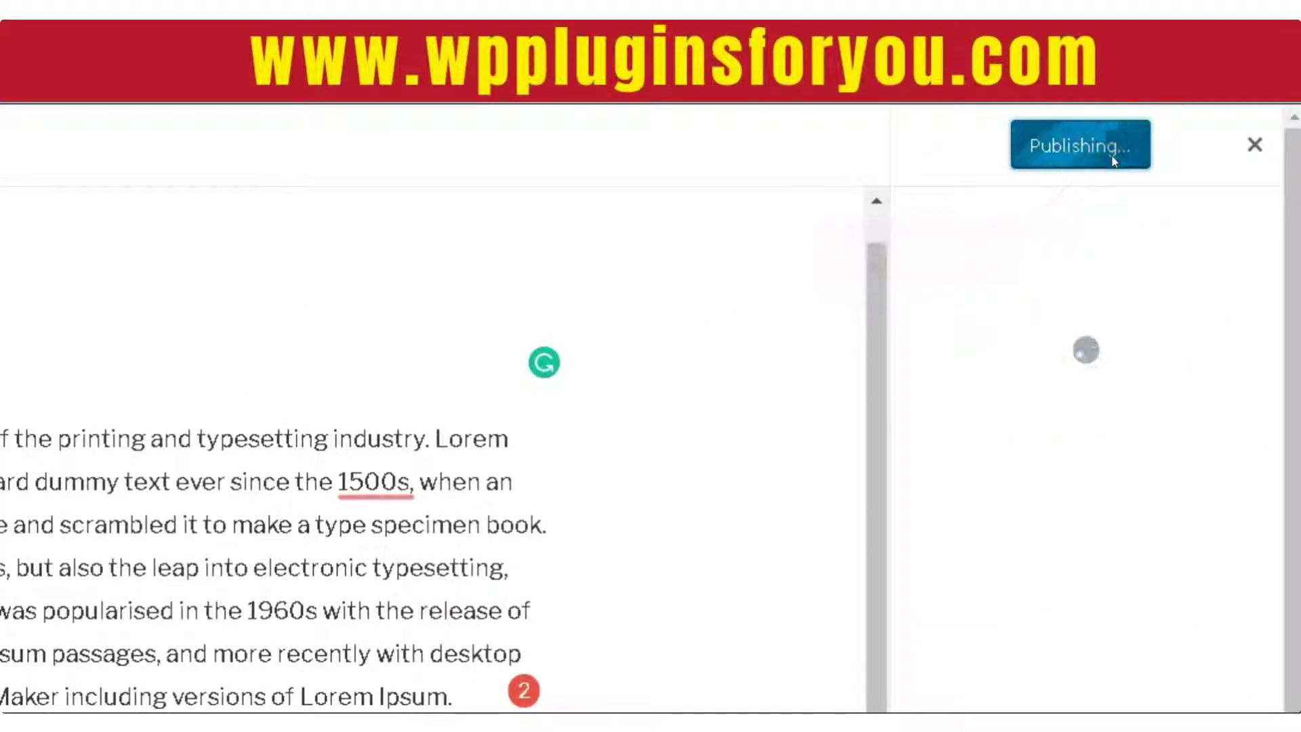
{"action": "left_click", "coordinate": [852, 303]}
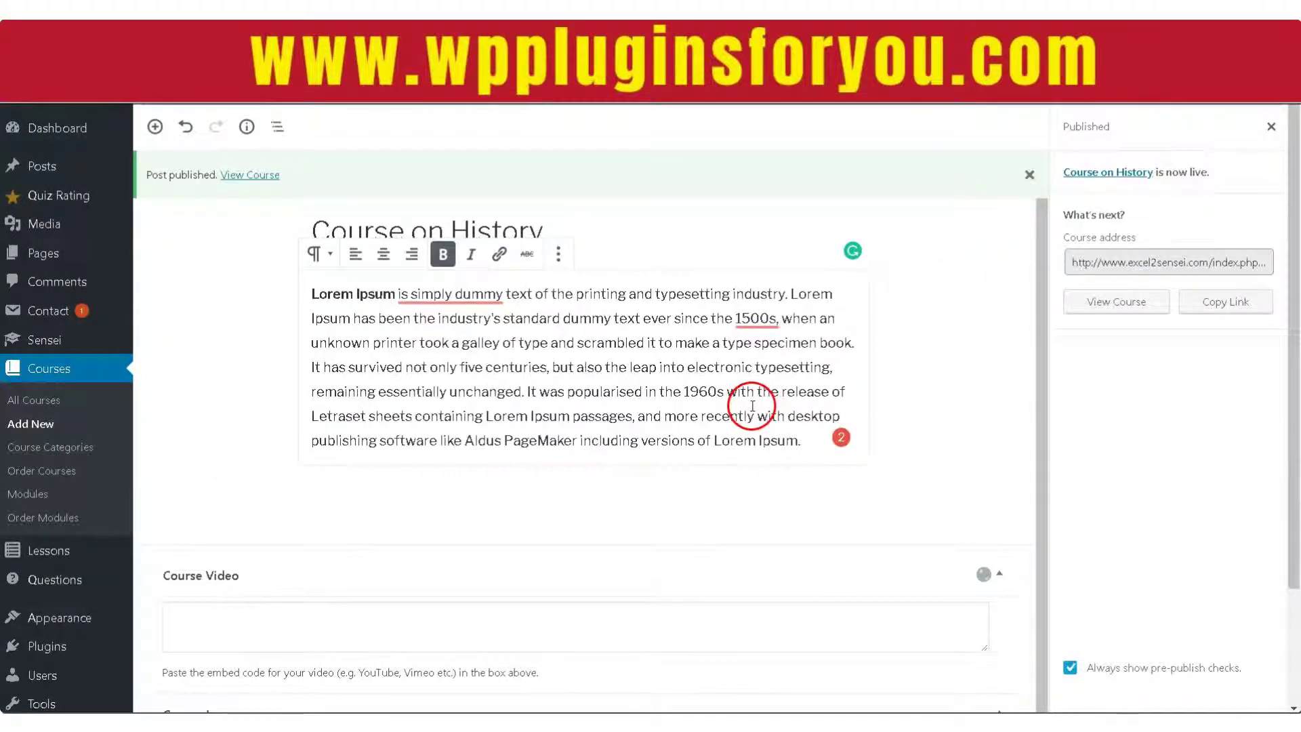
- Add a new lesson to the course, titled "Lesson 1", with a Lorem Ipsum description followed by an empty paragraph
{"action": "left_click_drag", "start_coordinate": [1294, 392], "coordinate": [1296, 561]}
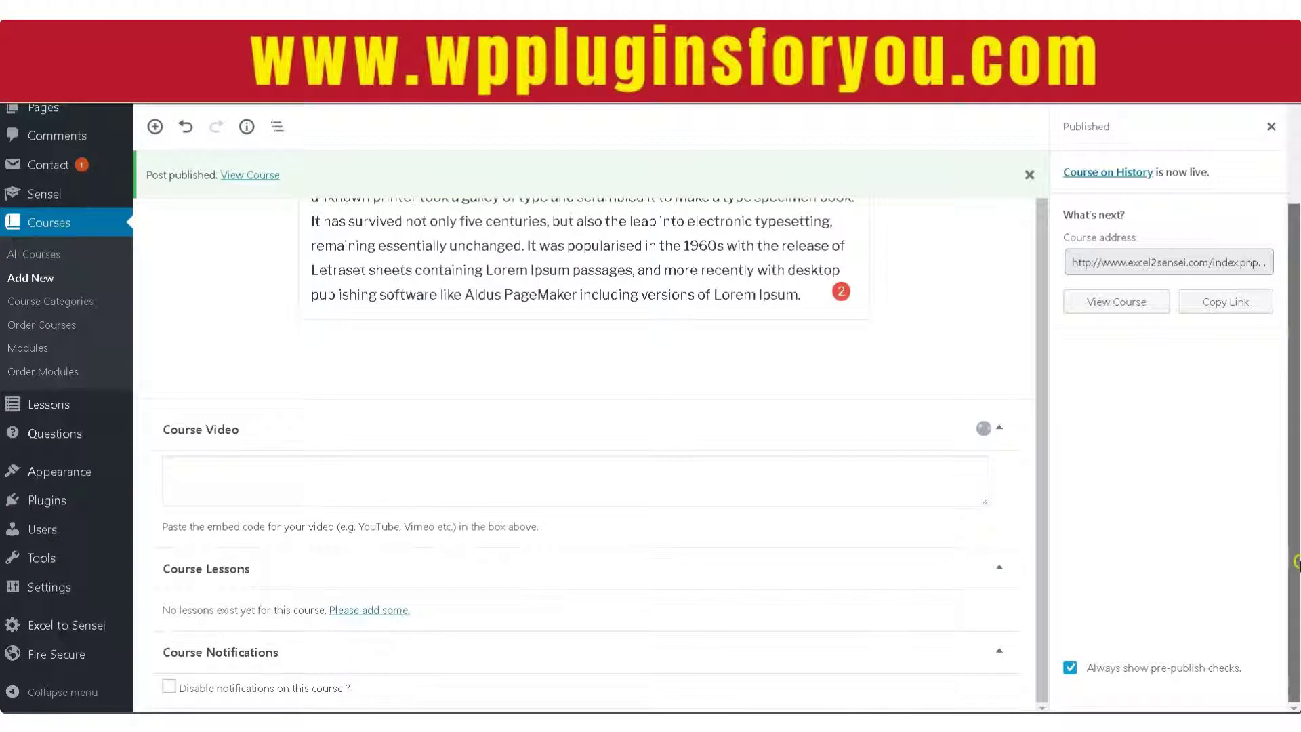
{"action": "left_click", "coordinate": [377, 613]}
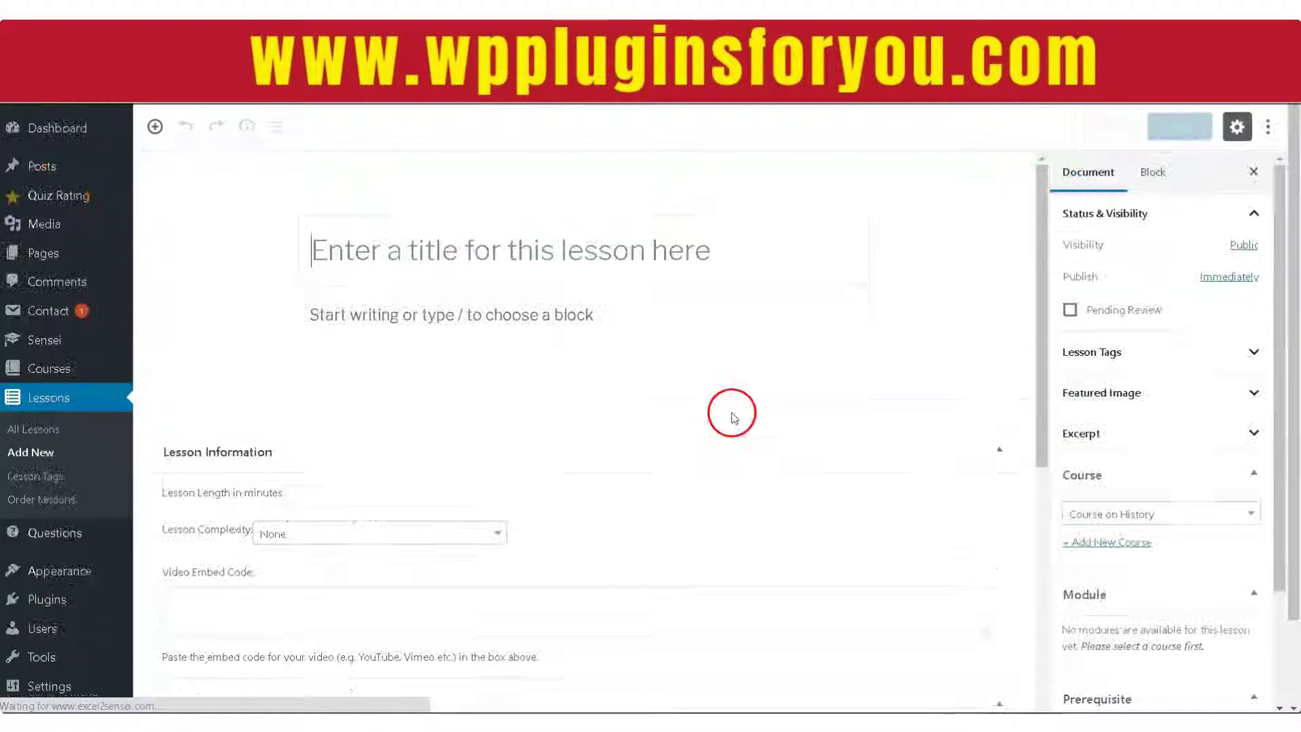
{"action": "type", "text": "Lesson 1"}
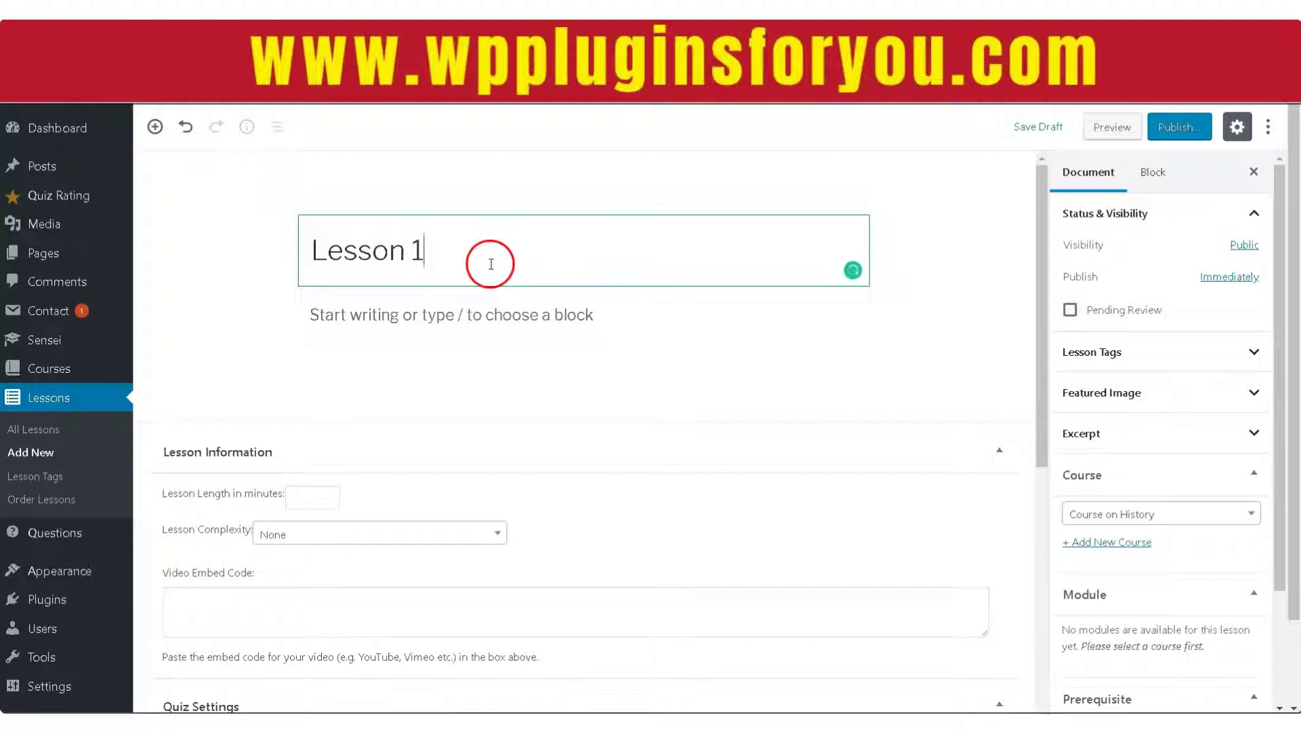
{"action": "left_click", "coordinate": [484, 323]}
{"action": "type", "text": "Lorem Ipsum is simply dummy text of the printing and typesetting industry. Lorem Ipsum has been the industry’s standard dummy text ever since the 1500s, when an unknown printer took a galley of type and scrambled it to make a type specimen book. It has survived not only five centuries, but also the leap into electronic typesetting, remaining essentially unchanged. It was popularised in the 1960s with the release of Letraset sheets containing Lorem Ipsum passages, and more recently with desktop publishing software like Aldus PageMaker including versions of Lorem Ipsum."}
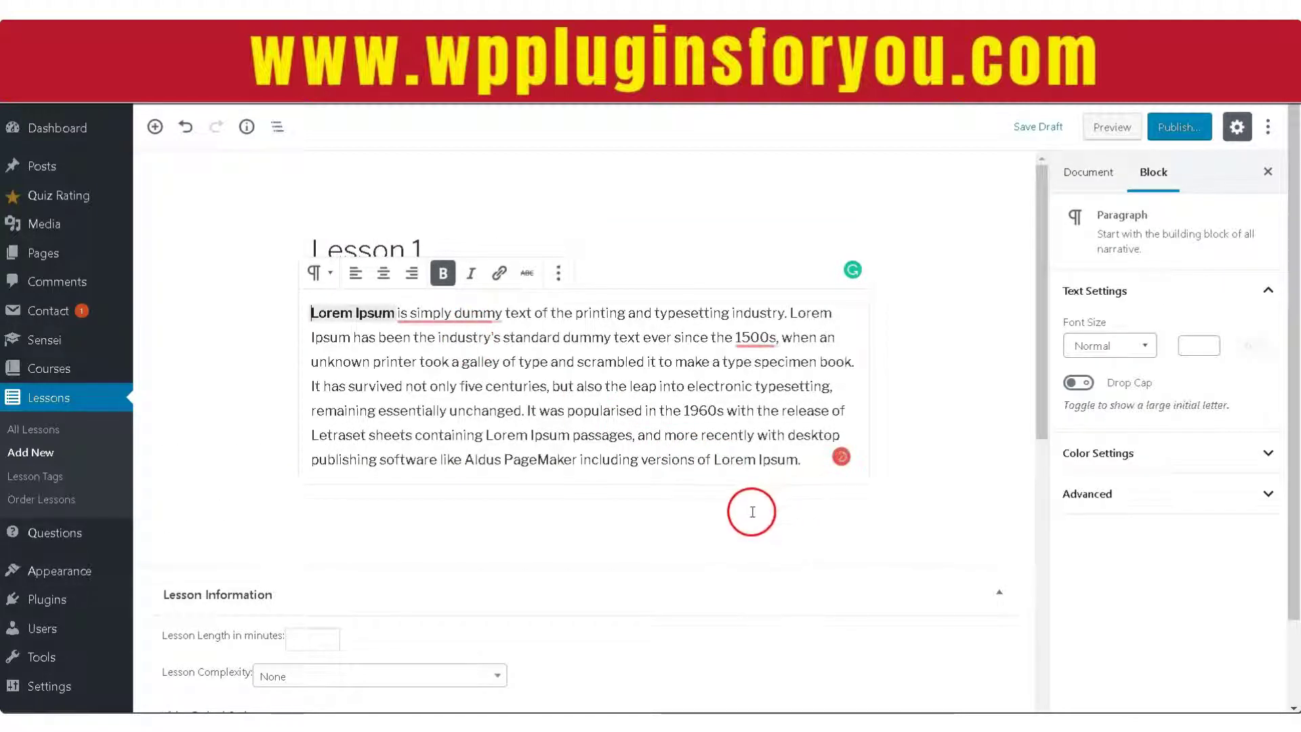
{"action": "key", "text": "Return"}
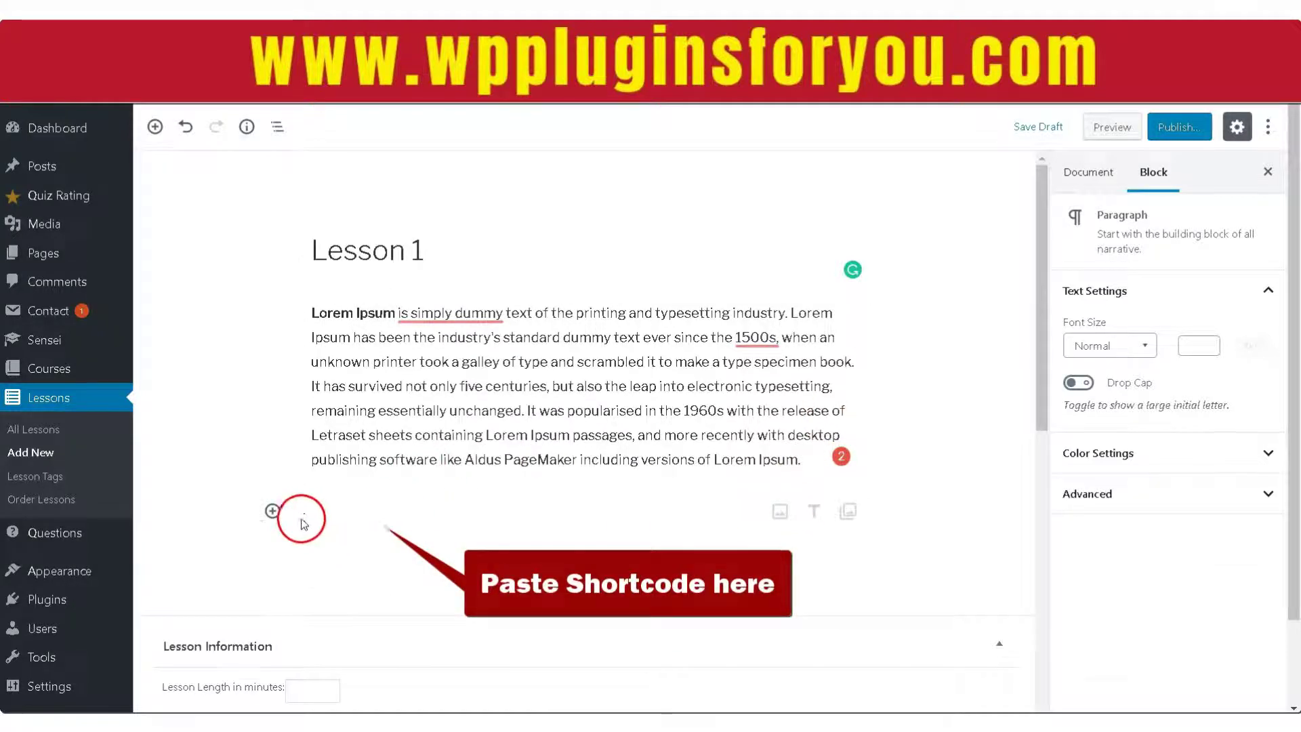
- Open the Quiz Rating settings and copy the word rating shortcode [SenseiRating type="word"]
{"action": "mouse_move", "coordinate": [110, 265]}
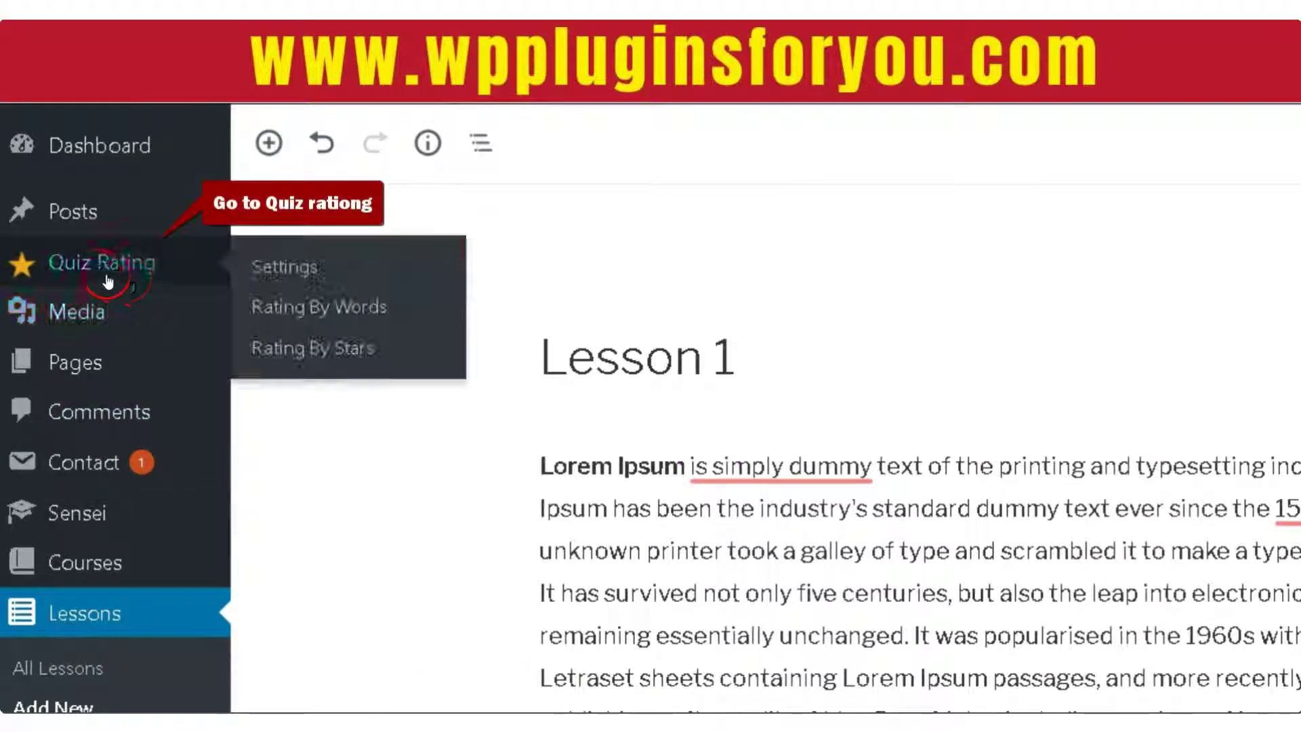
{"action": "left_click", "coordinate": [287, 273]}
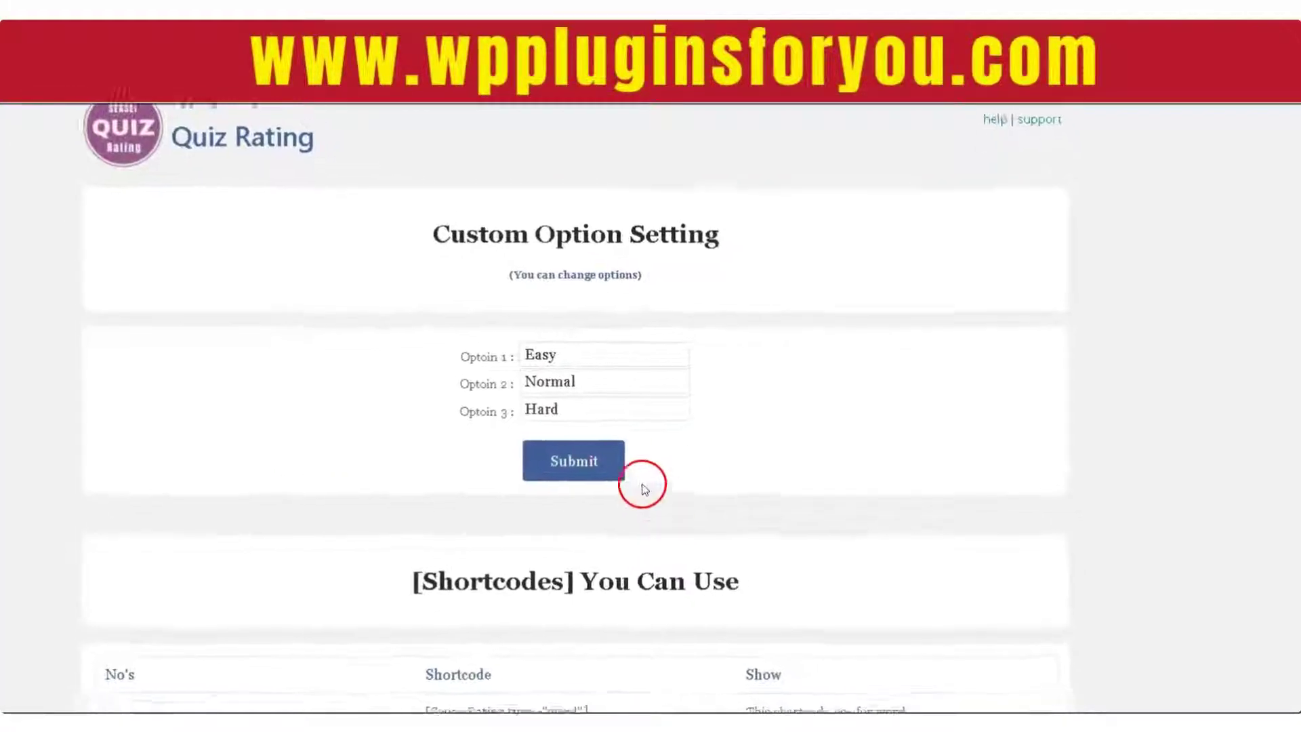
{"action": "scroll", "coordinate": [643, 489], "scroll_direction": "down", "scroll_amount": 3}
{"action": "scroll", "coordinate": [614, 431], "scroll_direction": "up", "scroll_amount": 3}
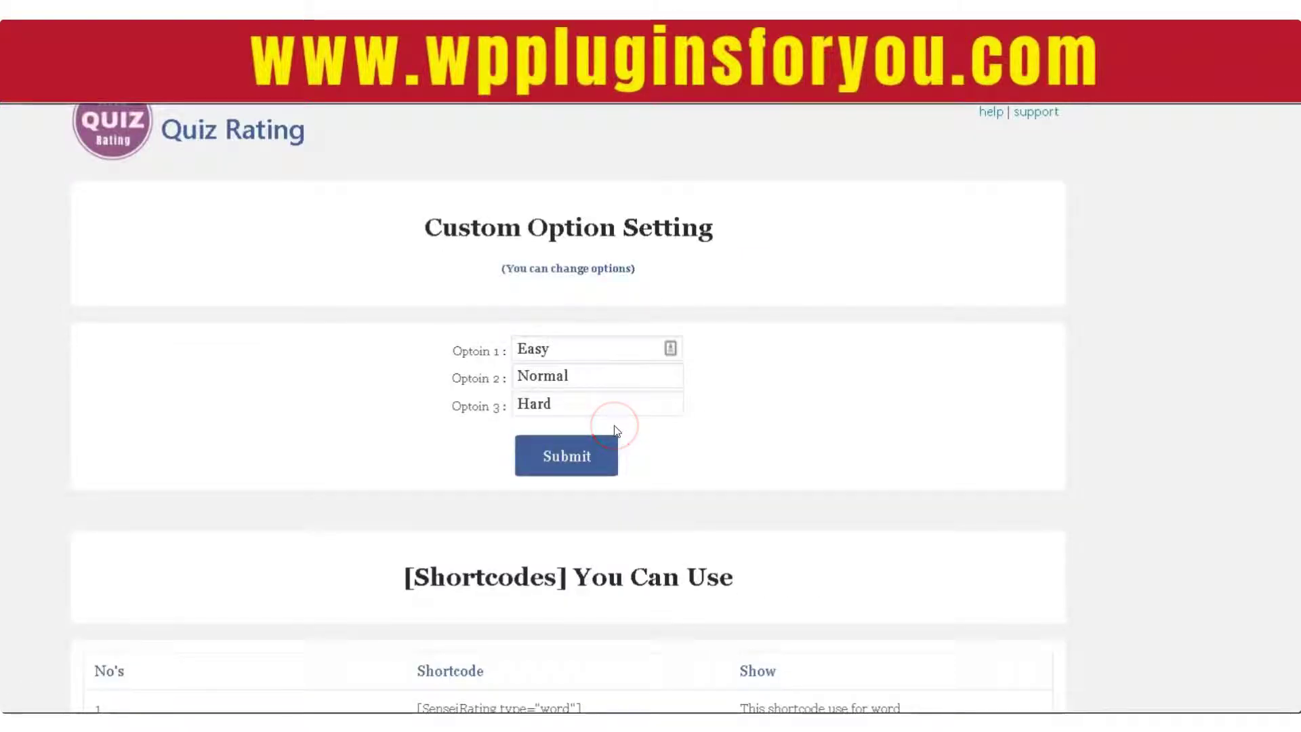
{"action": "scroll", "coordinate": [617, 431], "scroll_direction": "down", "scroll_amount": 3}
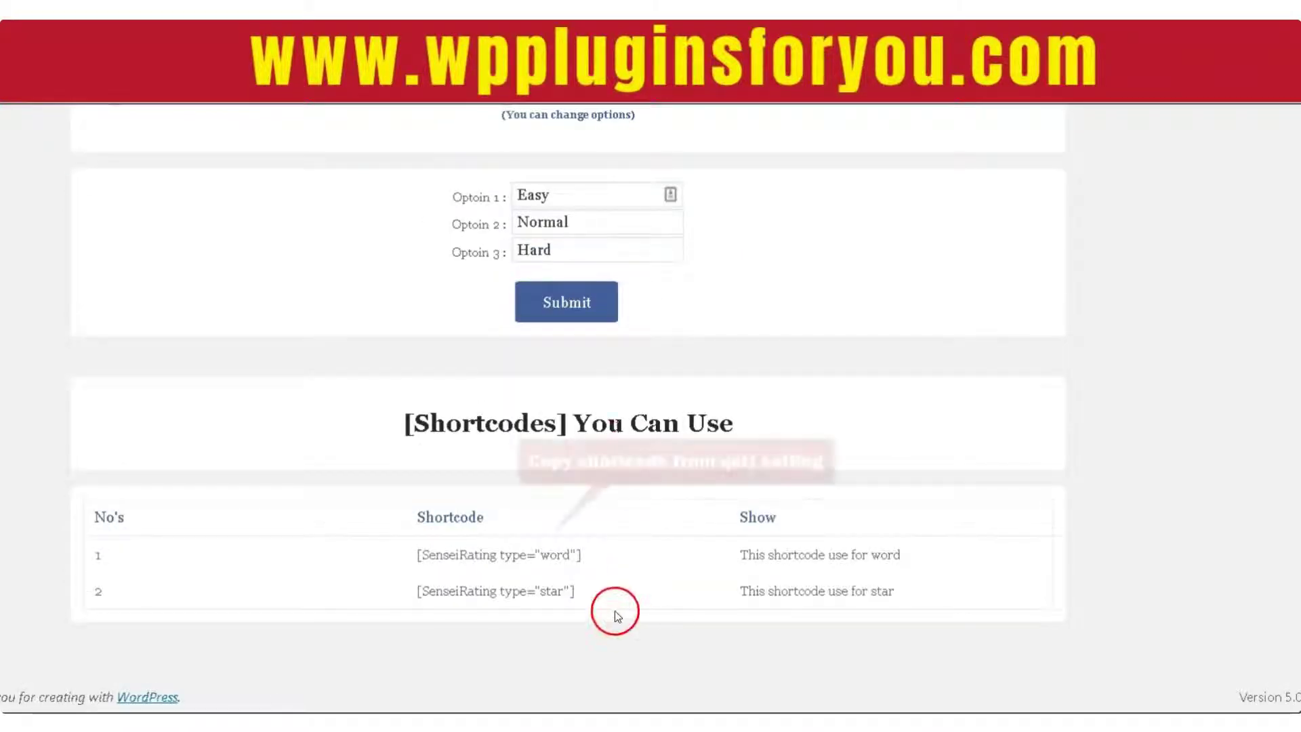
{"action": "left_click_drag", "start_coordinate": [583, 554], "coordinate": [463, 557]}
{"action": "right_click", "coordinate": [443, 552]}
{"action": "left_click", "coordinate": [476, 573]}
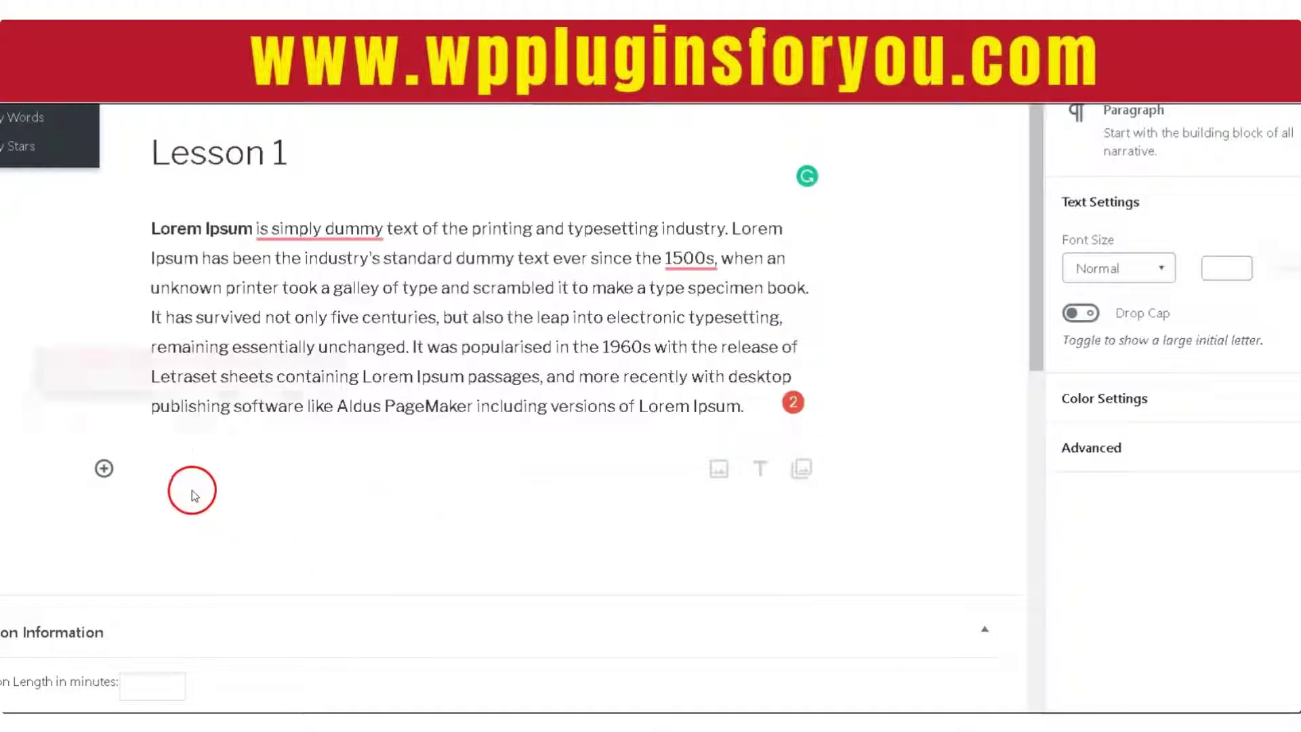
- Paste the shortcode [SenseiRating type="word"] into the empty paragraph below the Lesson 1 description
{"action": "left_click", "coordinate": [191, 468]}
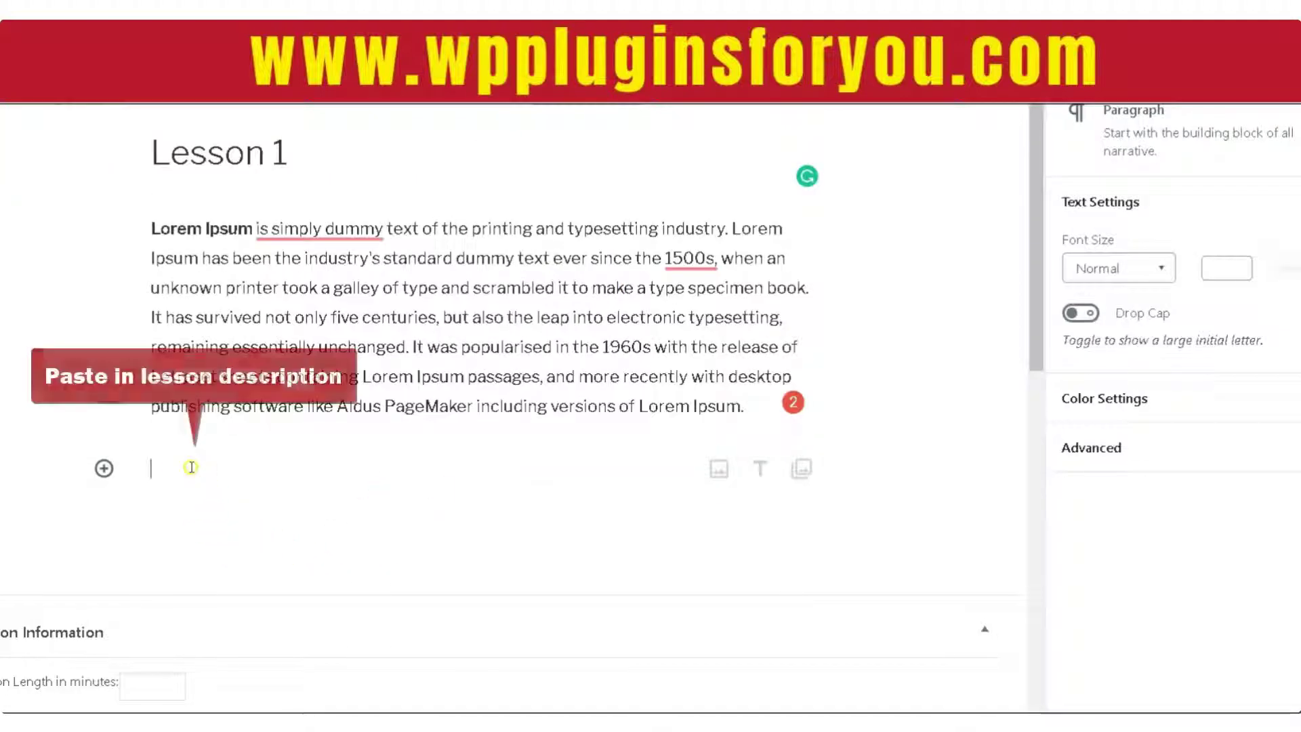
{"action": "key", "text": "ctrl+v"}
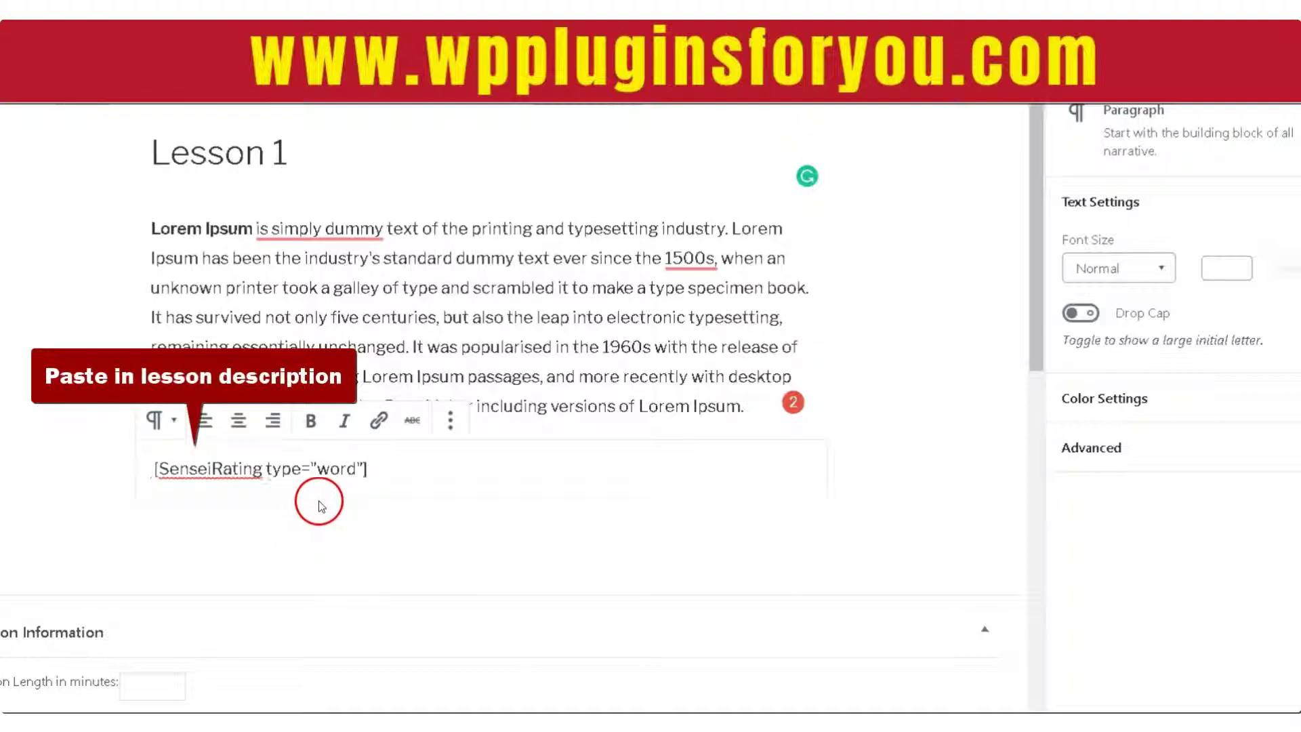
{"action": "left_click_drag", "start_coordinate": [362, 459], "coordinate": [160, 468]}
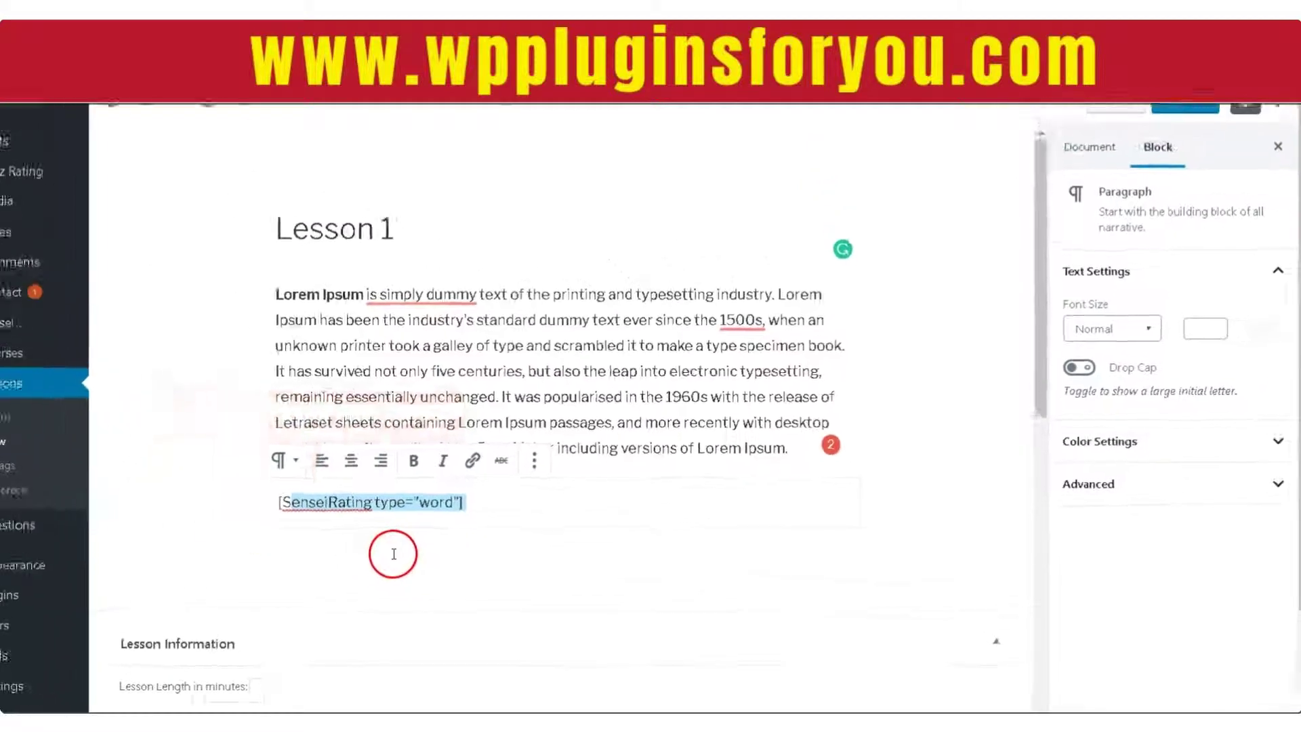
- Add the existing questions "Which is the largest state in the US?" and "What is the longest river in the US?" to the lesson's quiz
{"action": "scroll", "coordinate": [422, 547], "scroll_direction": "down", "scroll_amount": 6}
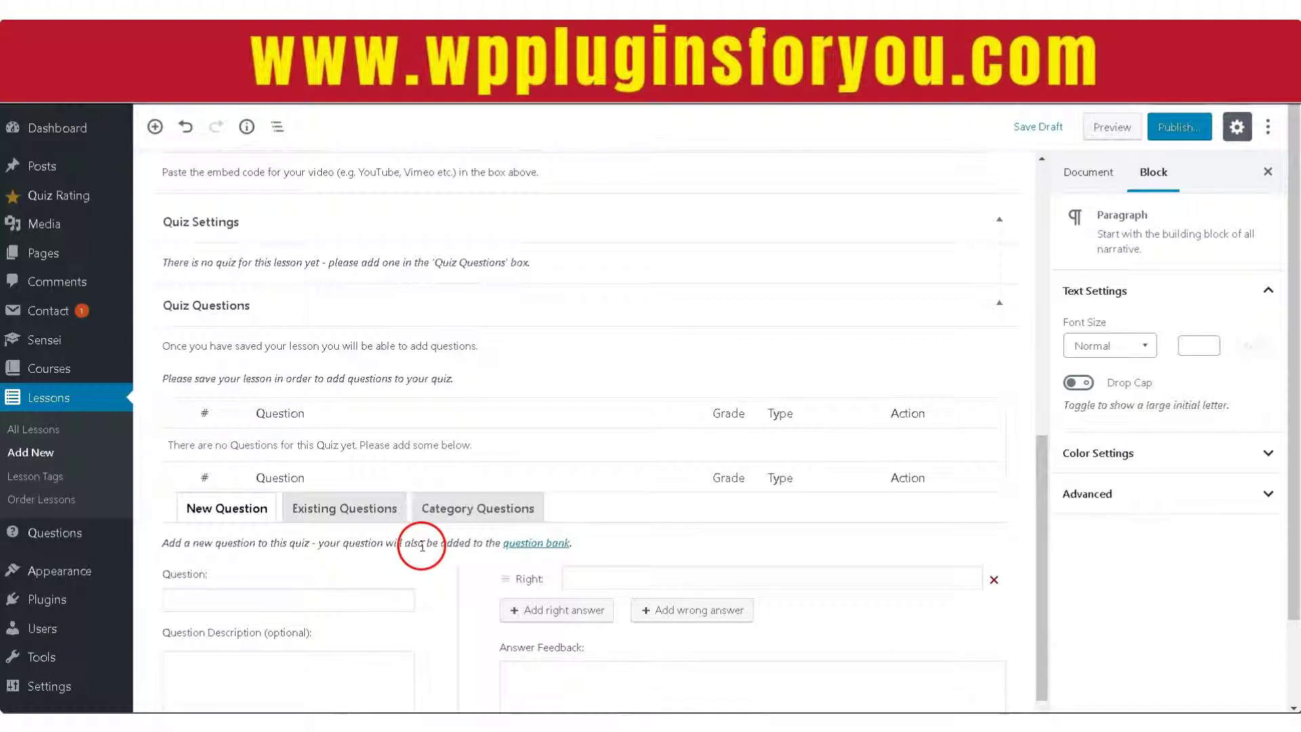
{"action": "left_click", "coordinate": [309, 516]}
{"action": "left_click", "coordinate": [178, 663]}
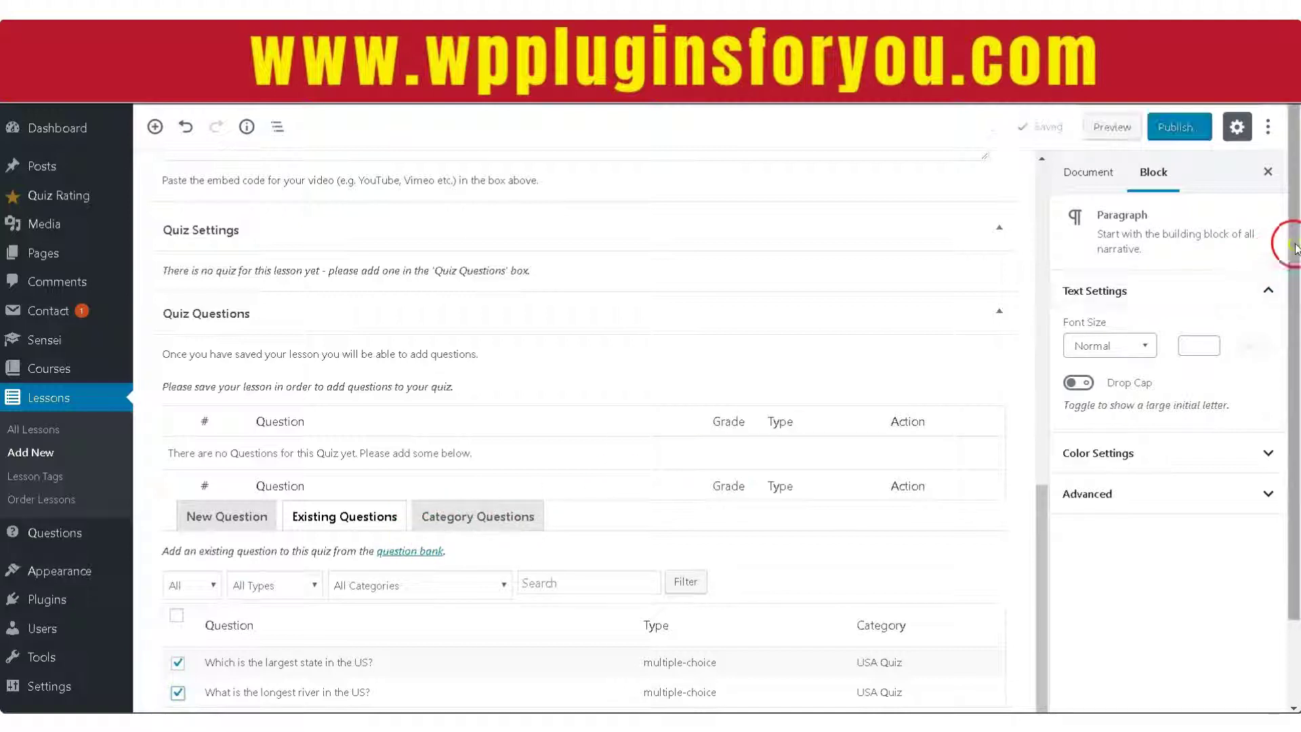
{"action": "left_click_drag", "start_coordinate": [1280, 247], "coordinate": [1295, 418]}
{"action": "left_click", "coordinate": [334, 595]}
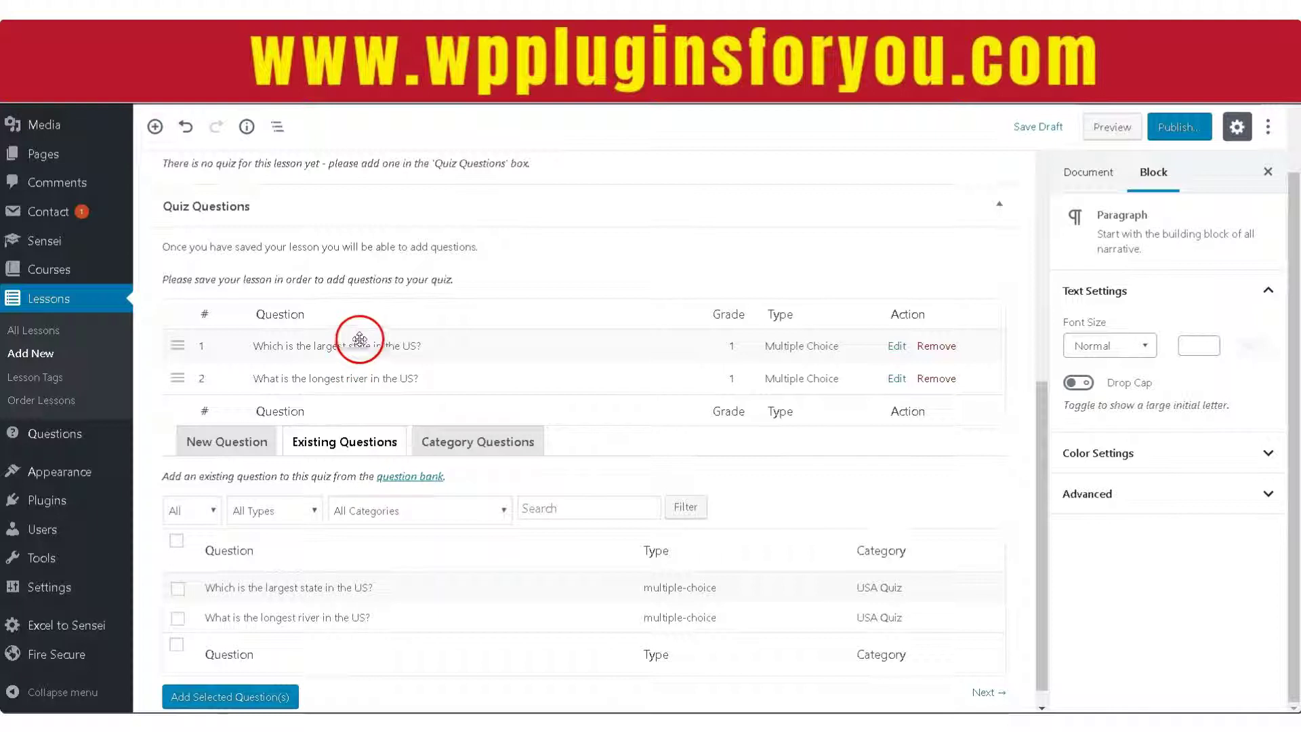
{"action": "left_click_drag", "start_coordinate": [355, 369], "coordinate": [340, 400]}
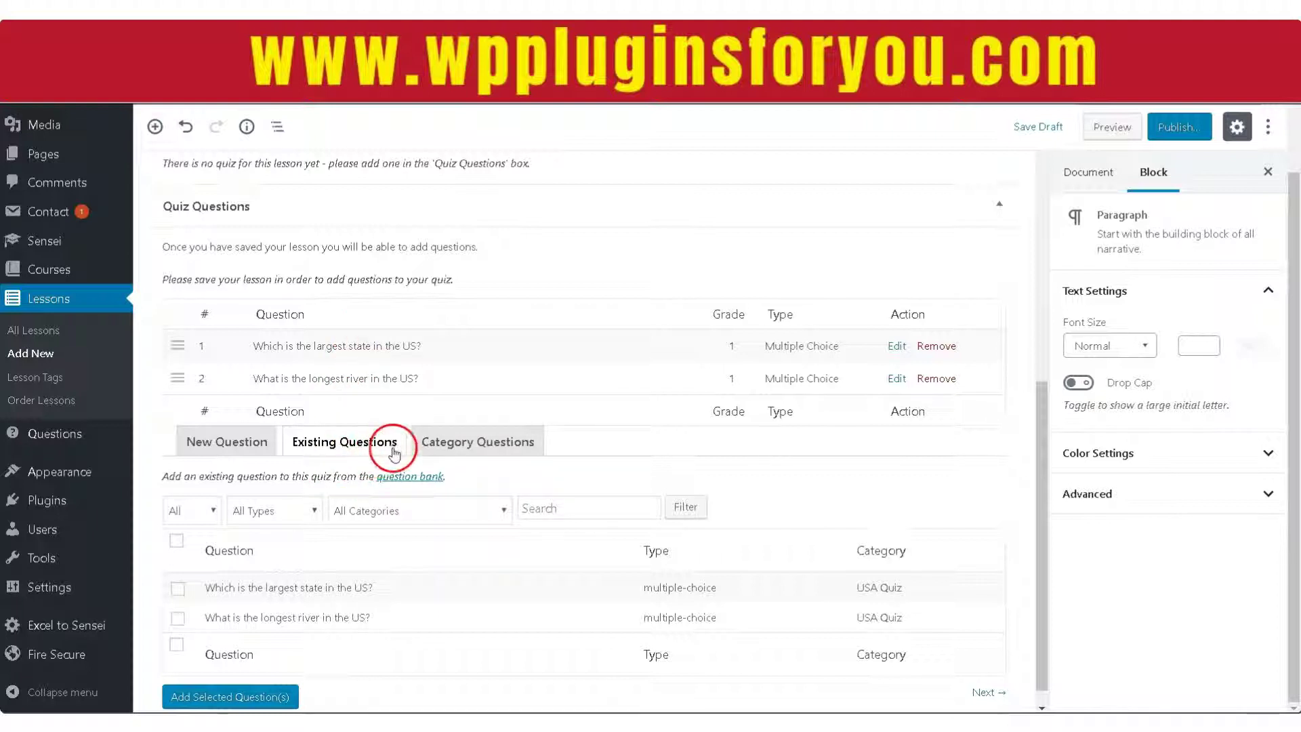
- Publish the lesson and examine the automatic grading option in its quiz settings
{"action": "scroll", "coordinate": [388, 450], "scroll_direction": "up", "scroll_amount": 3}
{"action": "left_click", "coordinate": [1179, 127]}
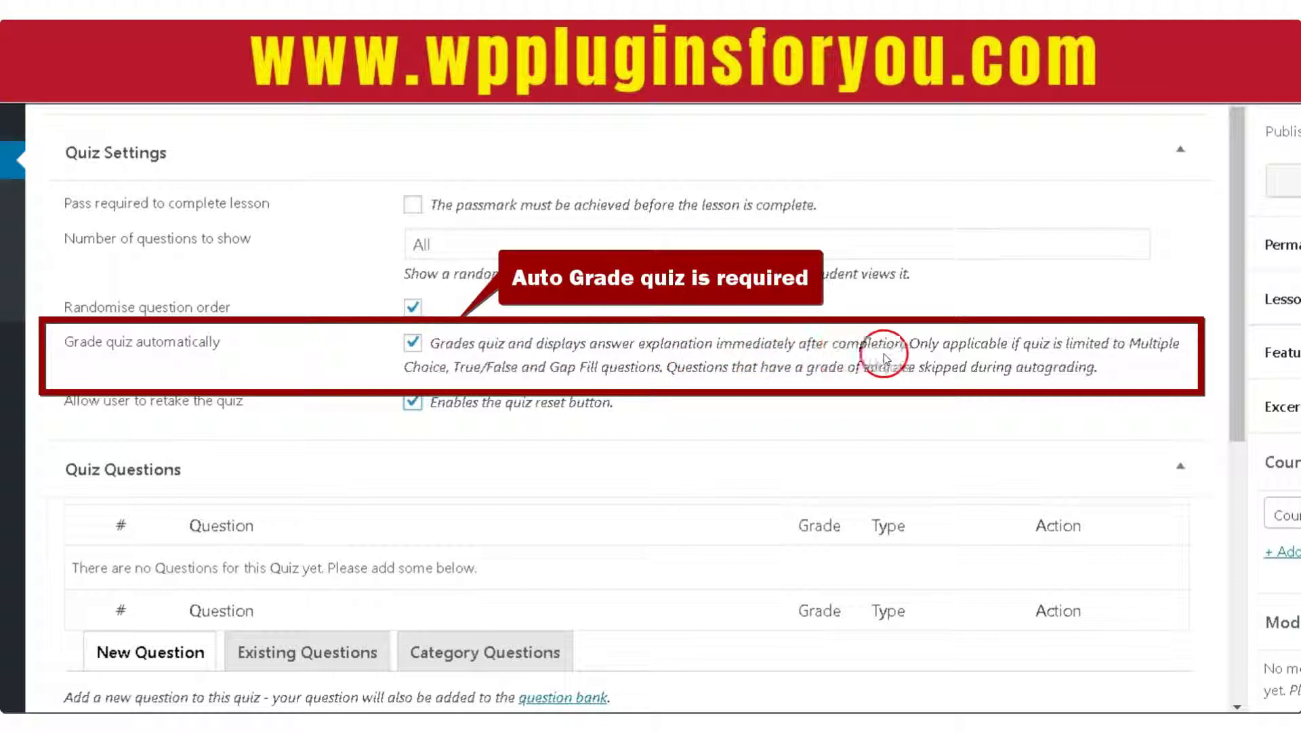
{"action": "left_click_drag", "start_coordinate": [1097, 367], "coordinate": [427, 349]}
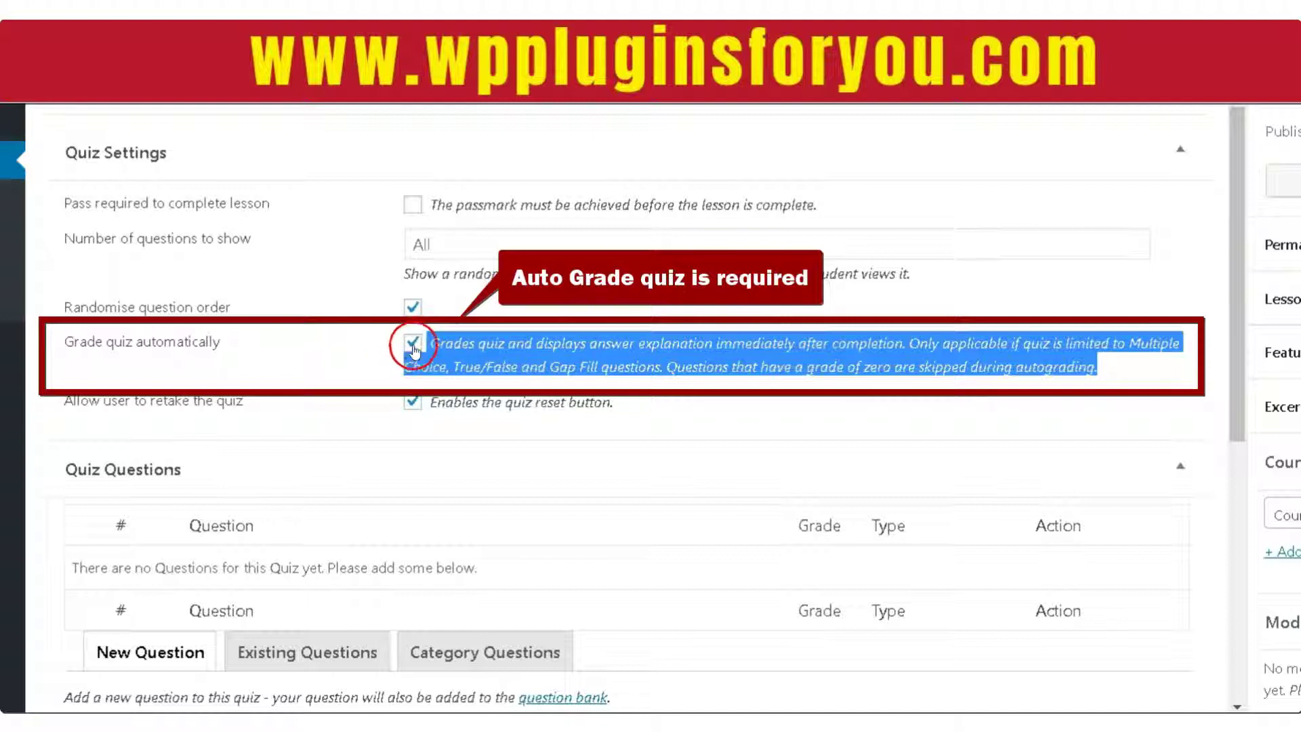
- Save the published lesson with automatic quiz grading enabled
{"action": "left_click", "coordinate": [685, 424]}
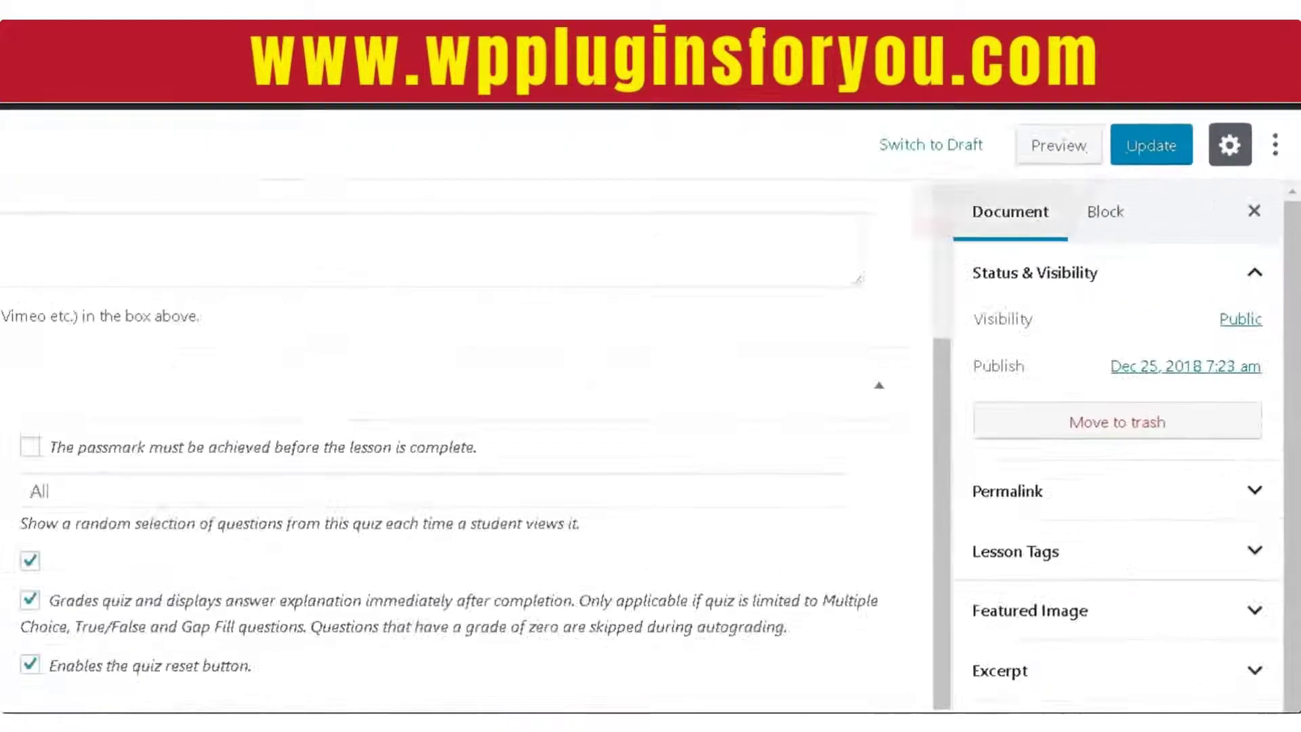
{"action": "left_click", "coordinate": [1121, 170]}
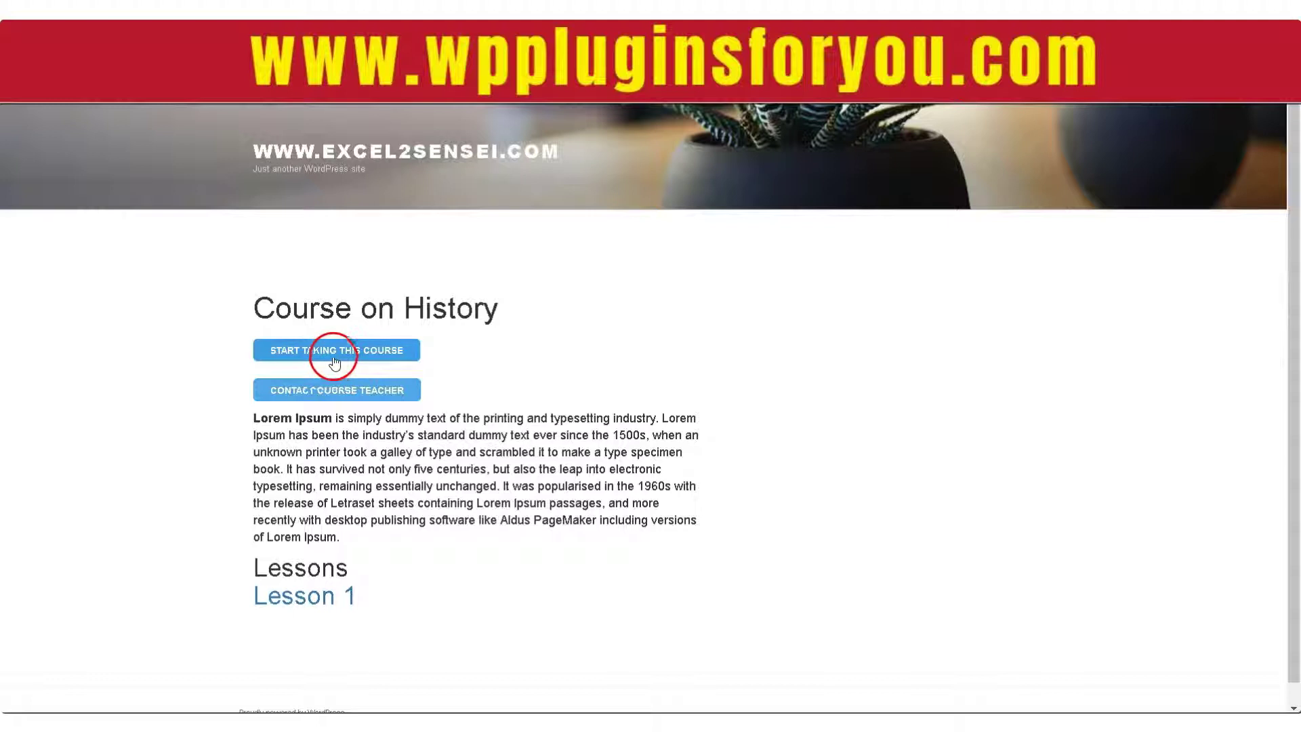
- Start taking the Course on History as a student and open the quiz of Lesson 1
{"action": "left_click", "coordinate": [335, 363]}
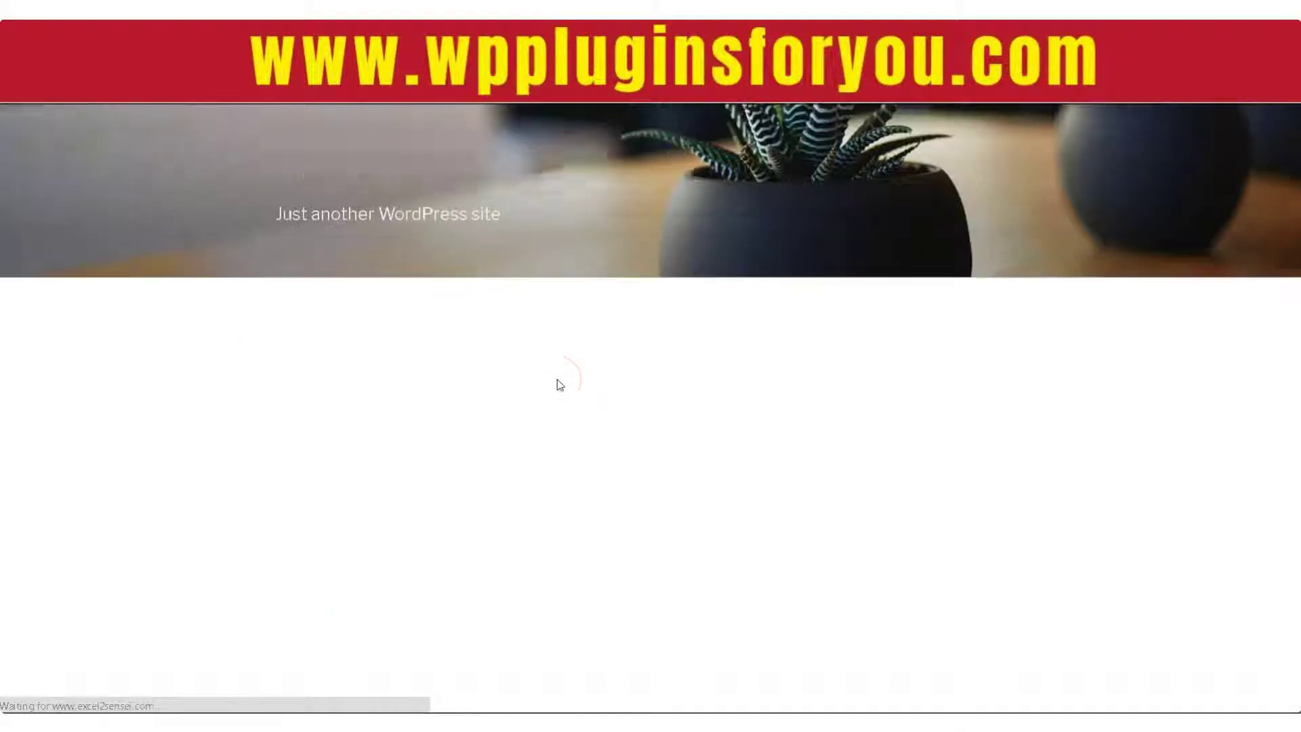
{"action": "scroll", "coordinate": [560, 385], "scroll_direction": "down", "scroll_amount": 2}
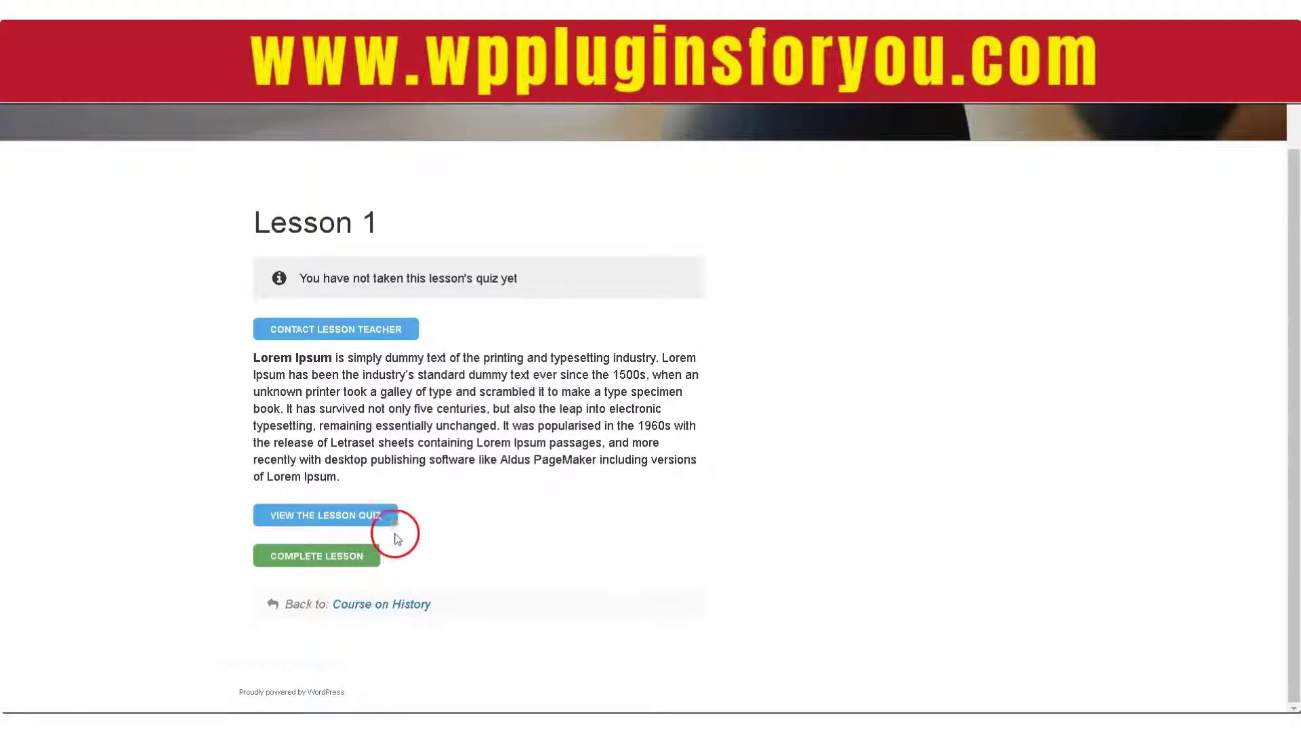
{"action": "left_click", "coordinate": [344, 520]}
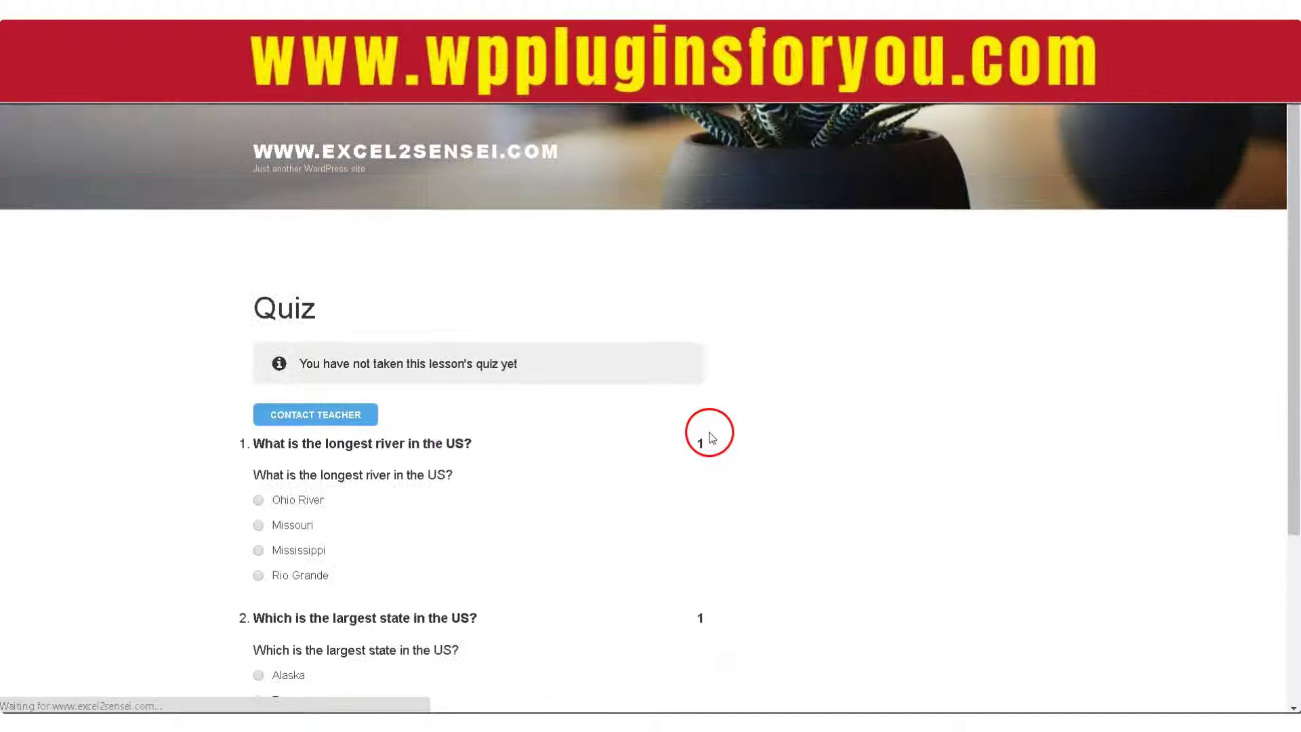
- Complete the quiz with the answers Ohio River and Alaska, and submit a rating of Normal
{"action": "scroll", "coordinate": [571, 418], "scroll_direction": "down", "scroll_amount": 2}
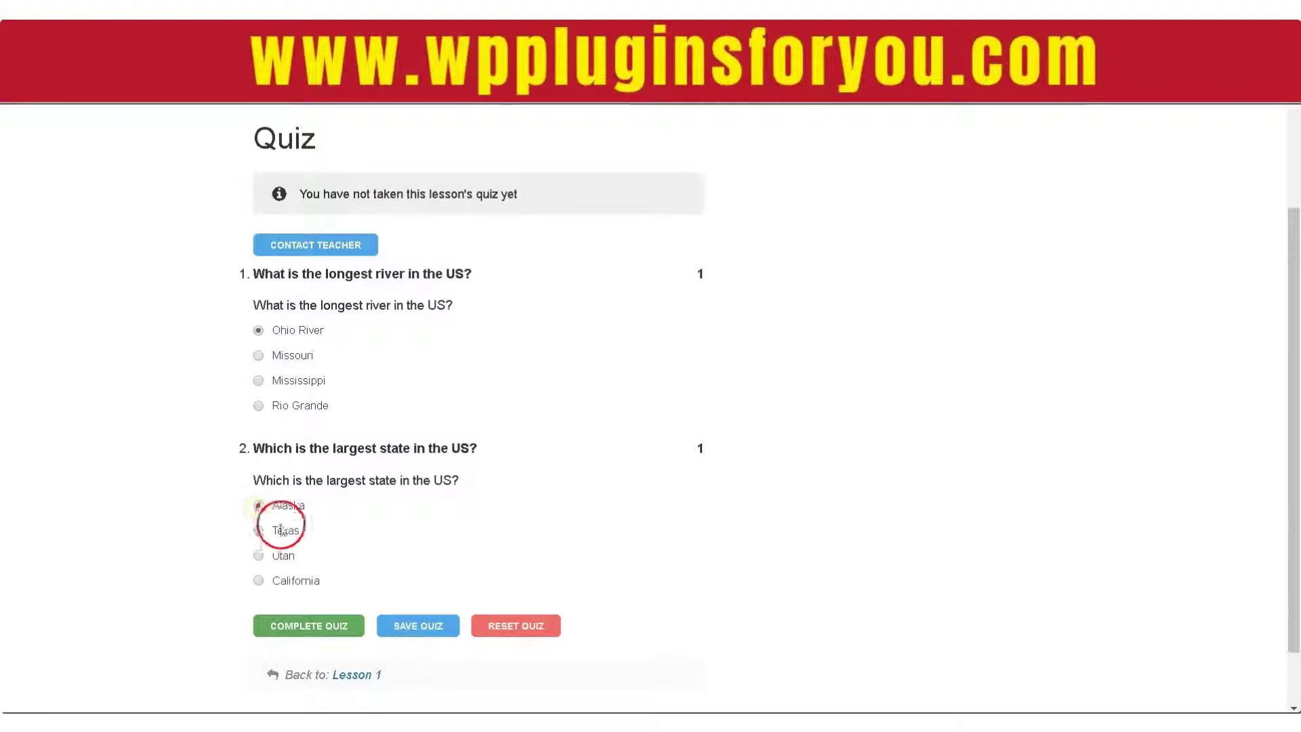
{"action": "left_click", "coordinate": [305, 633]}
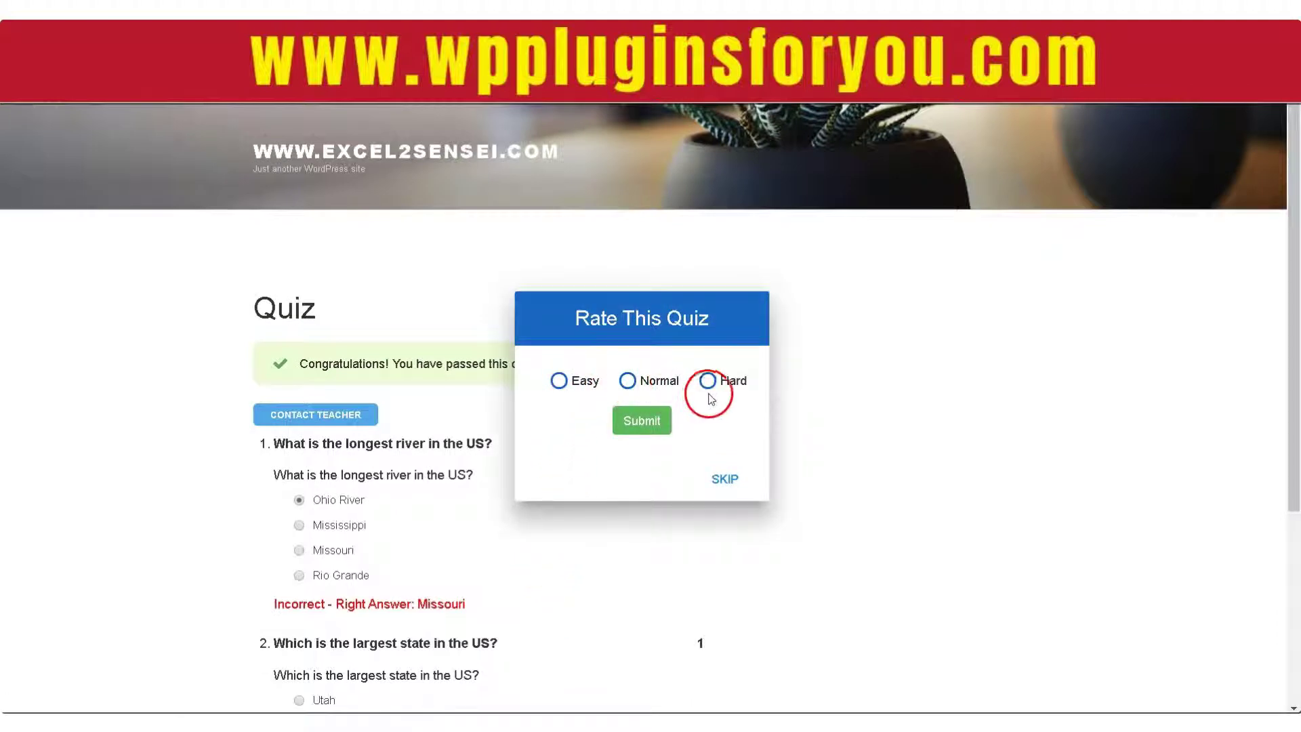
{"action": "left_click", "coordinate": [558, 381]}
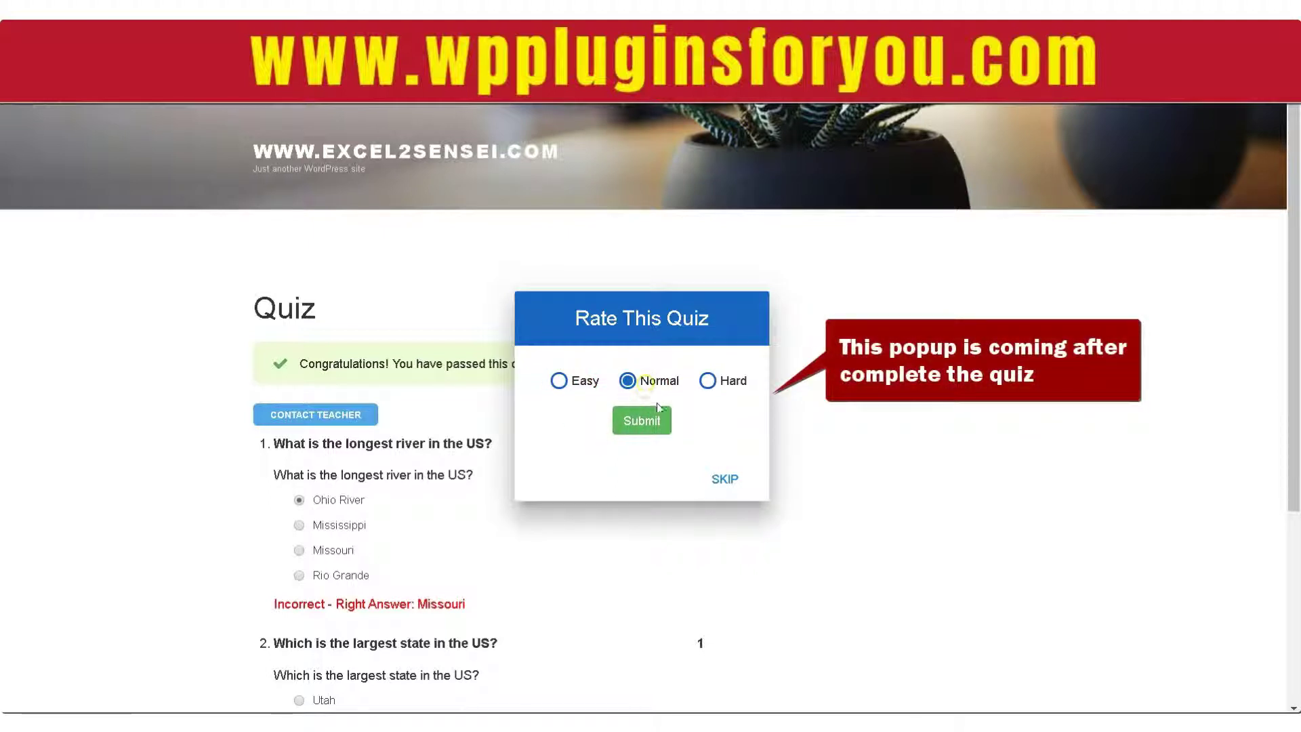
{"action": "left_click", "coordinate": [627, 380]}
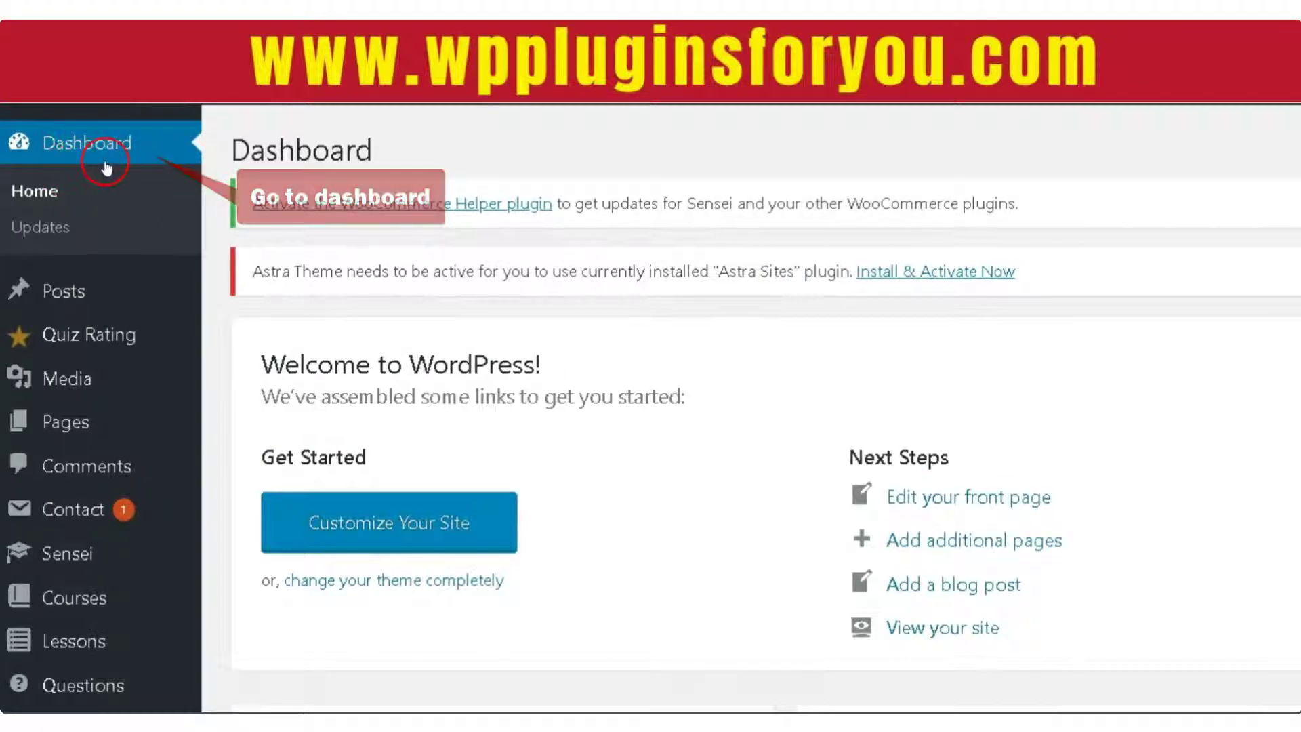
- Open the Quiz Rating list of ratings by words, sort it newest first, and examine the newest entry's lesson, rating and date
{"action": "mouse_move", "coordinate": [81, 346]}
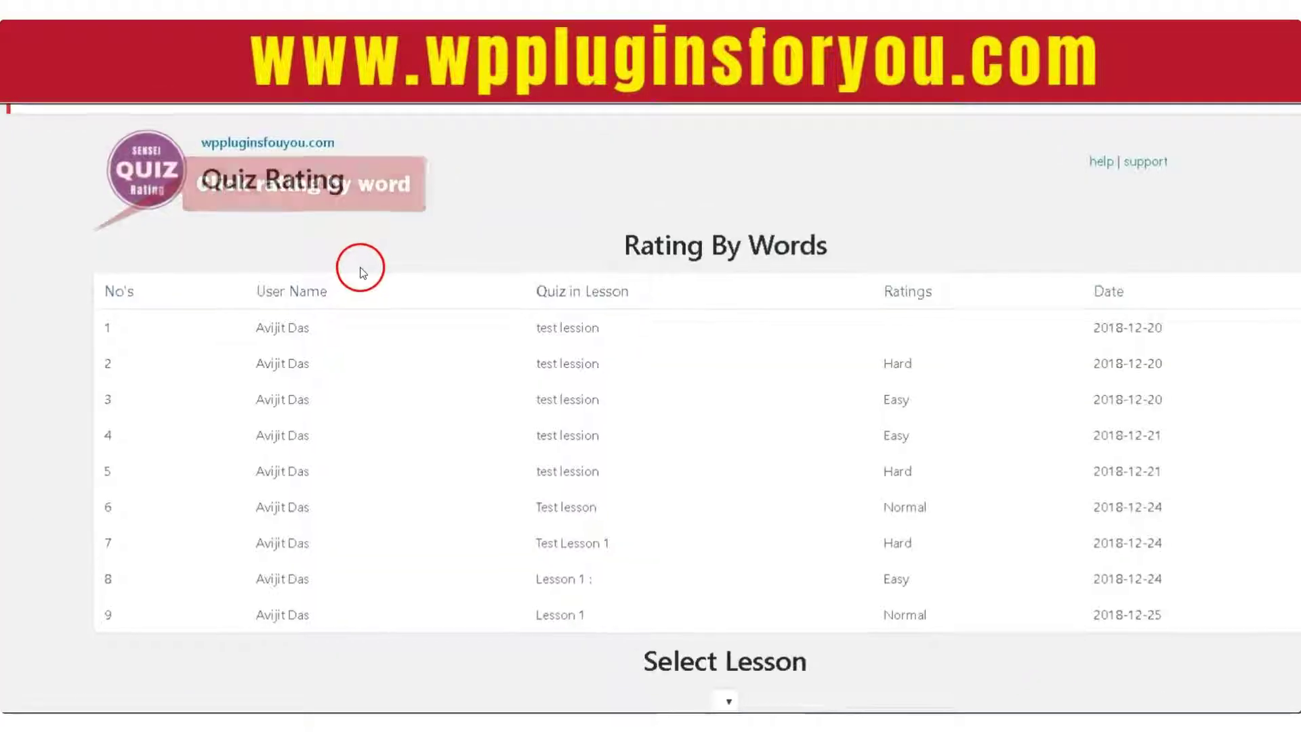
{"action": "scroll", "coordinate": [367, 275], "scroll_direction": "down", "scroll_amount": 3}
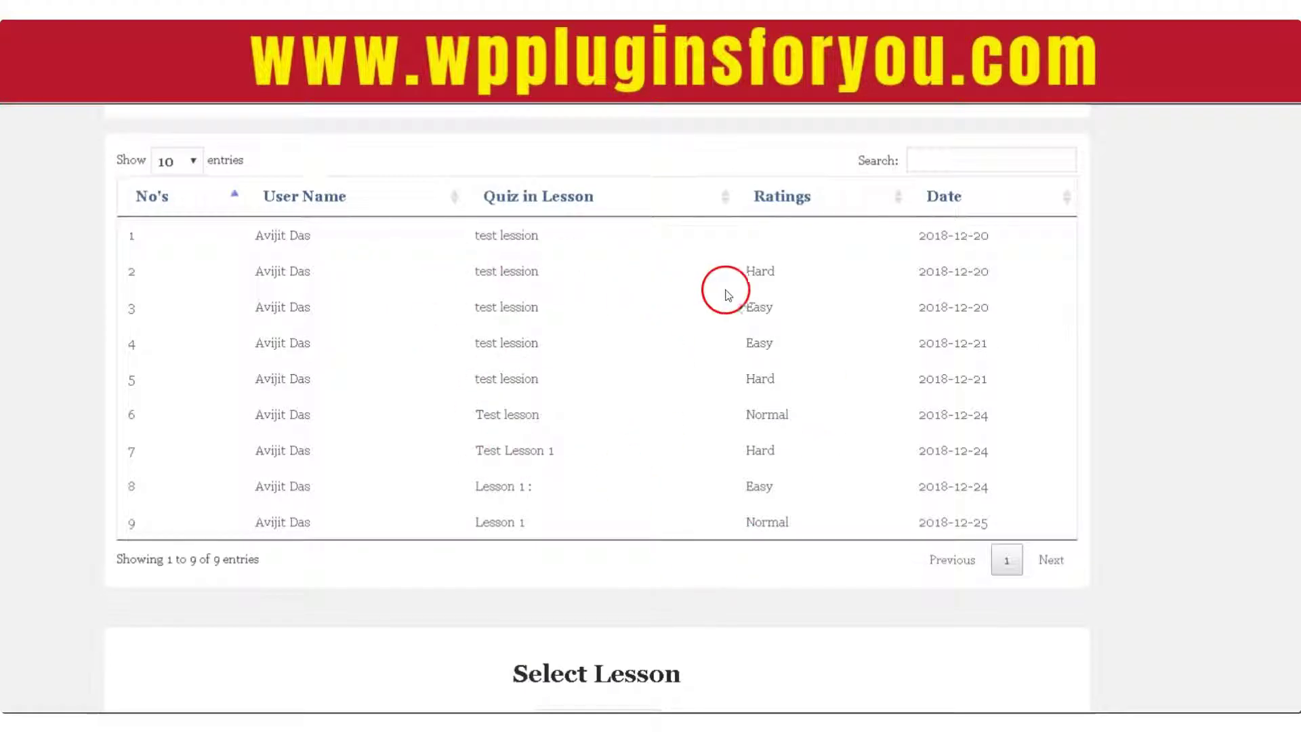
{"action": "left_click", "coordinate": [962, 203]}
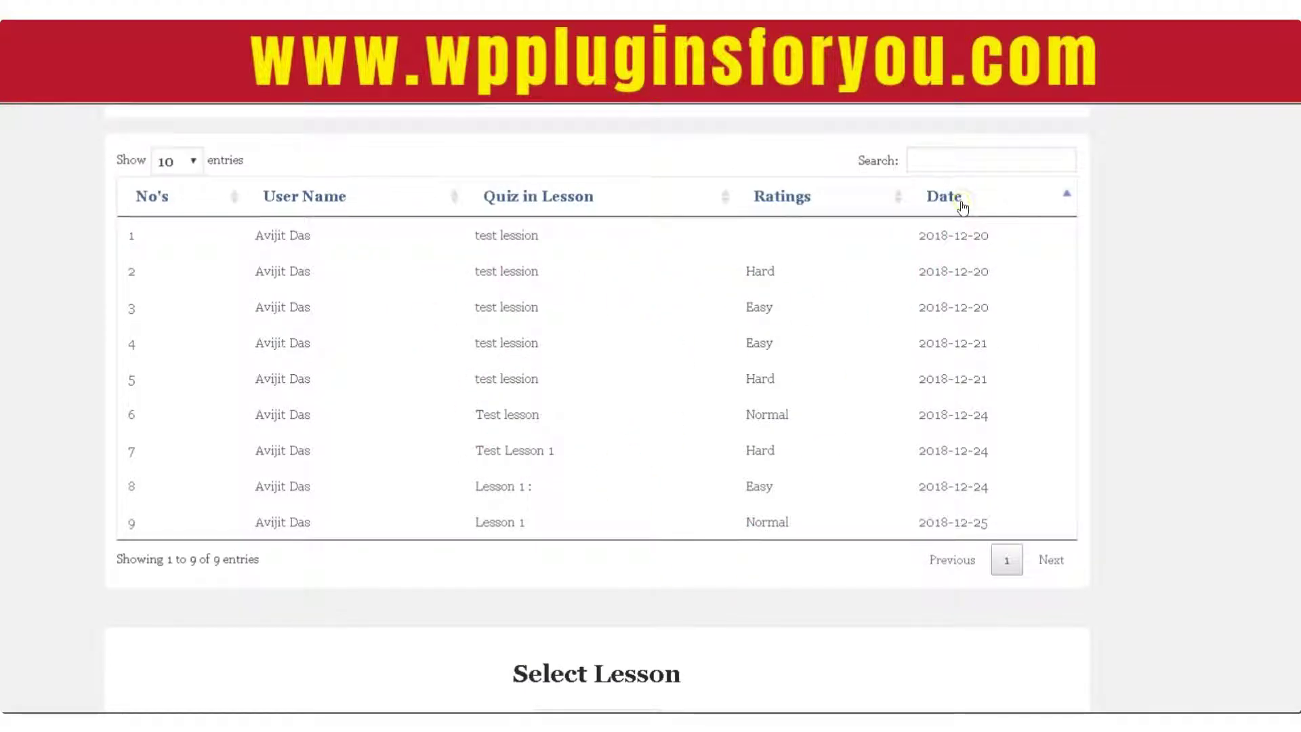
{"action": "left_click", "coordinate": [962, 203]}
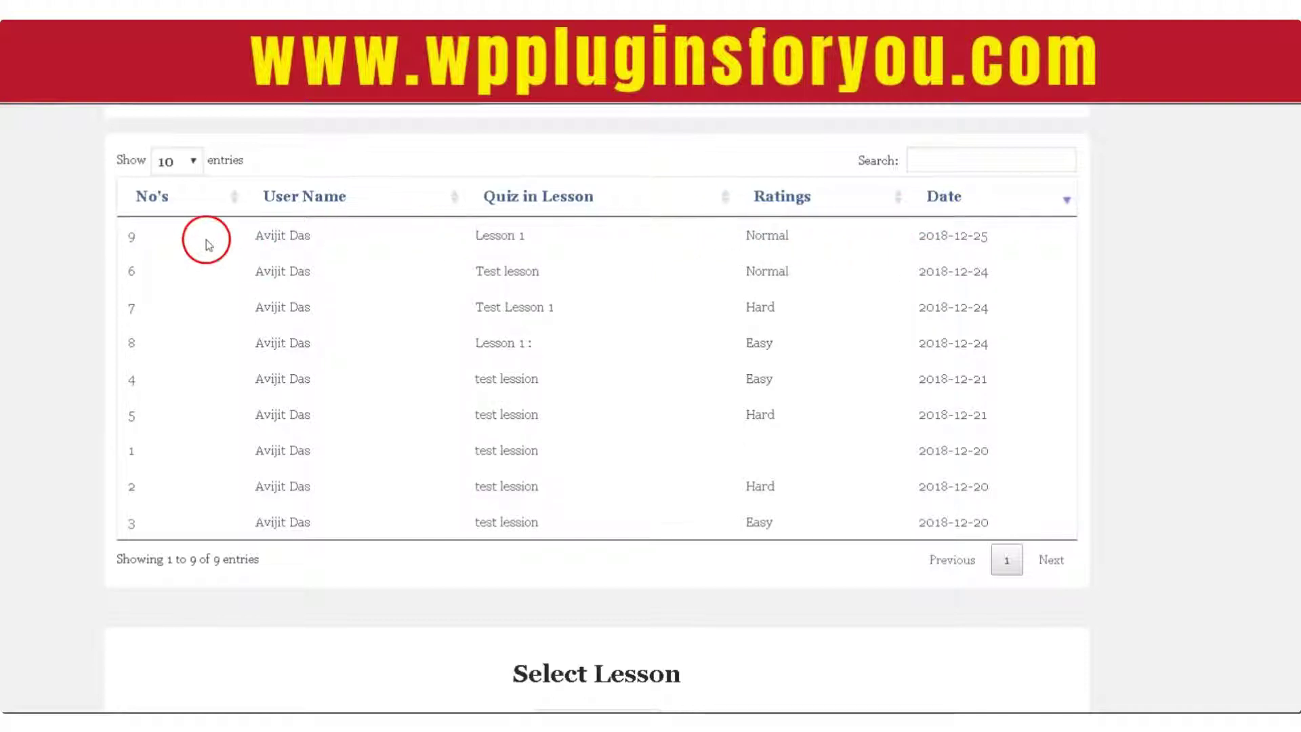
{"action": "left_click_drag", "start_coordinate": [474, 241], "coordinate": [567, 244]}
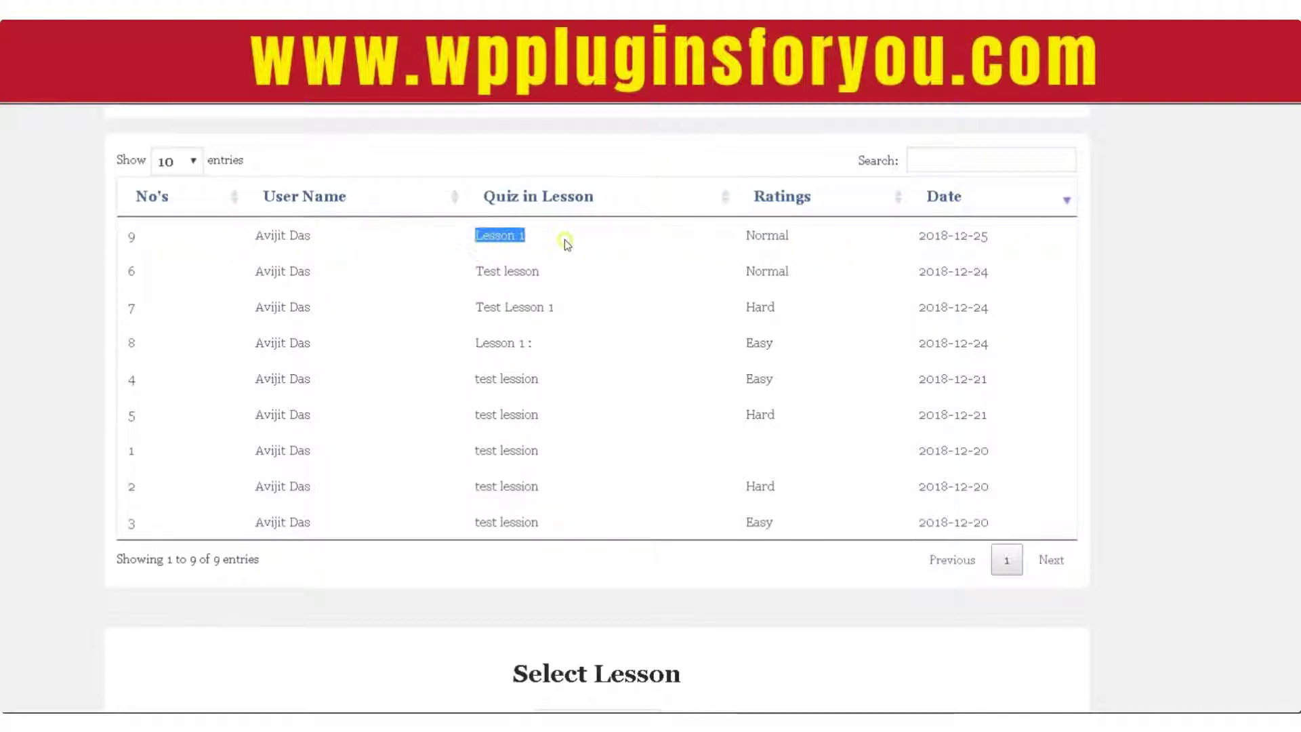
{"action": "left_click_drag", "start_coordinate": [719, 238], "coordinate": [796, 240]}
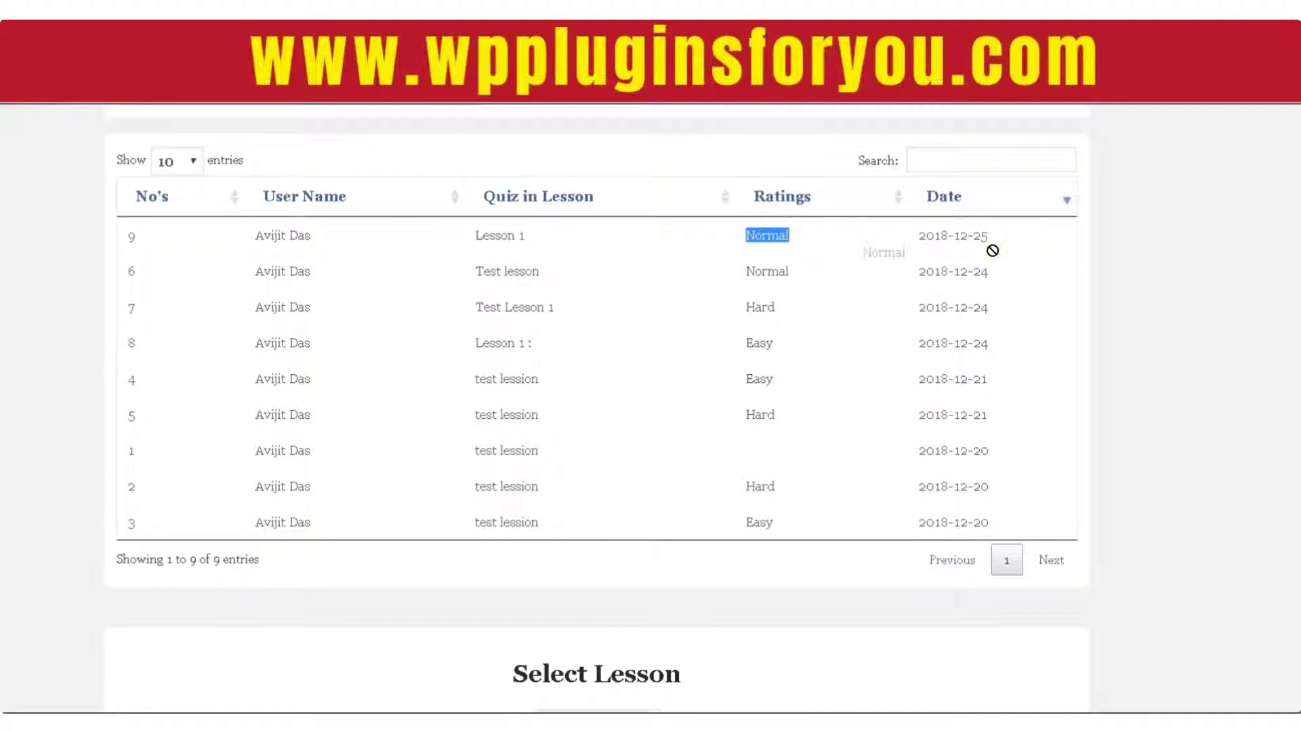
{"action": "left_click_drag", "start_coordinate": [940, 238], "coordinate": [918, 235]}
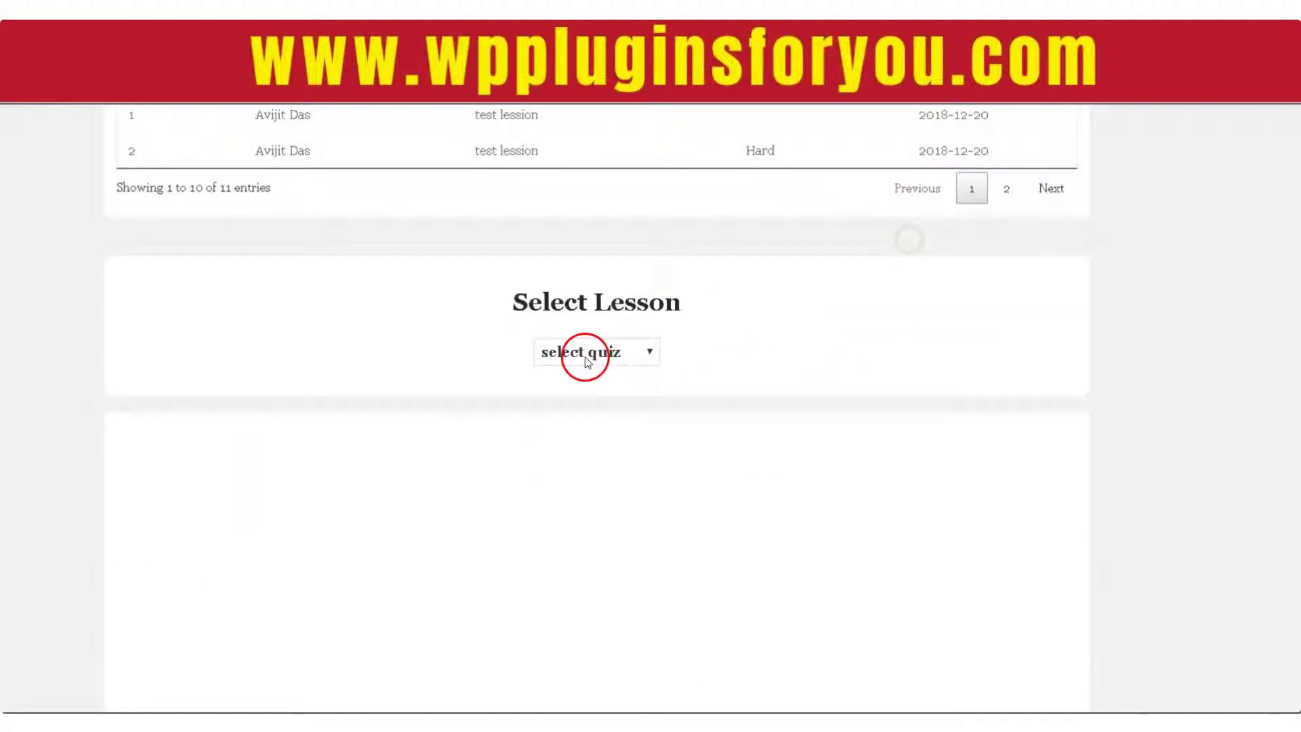
- Display the rating chart for Lesson 1 and filter out its Normal and Easy segments
{"action": "left_click", "coordinate": [583, 351]}
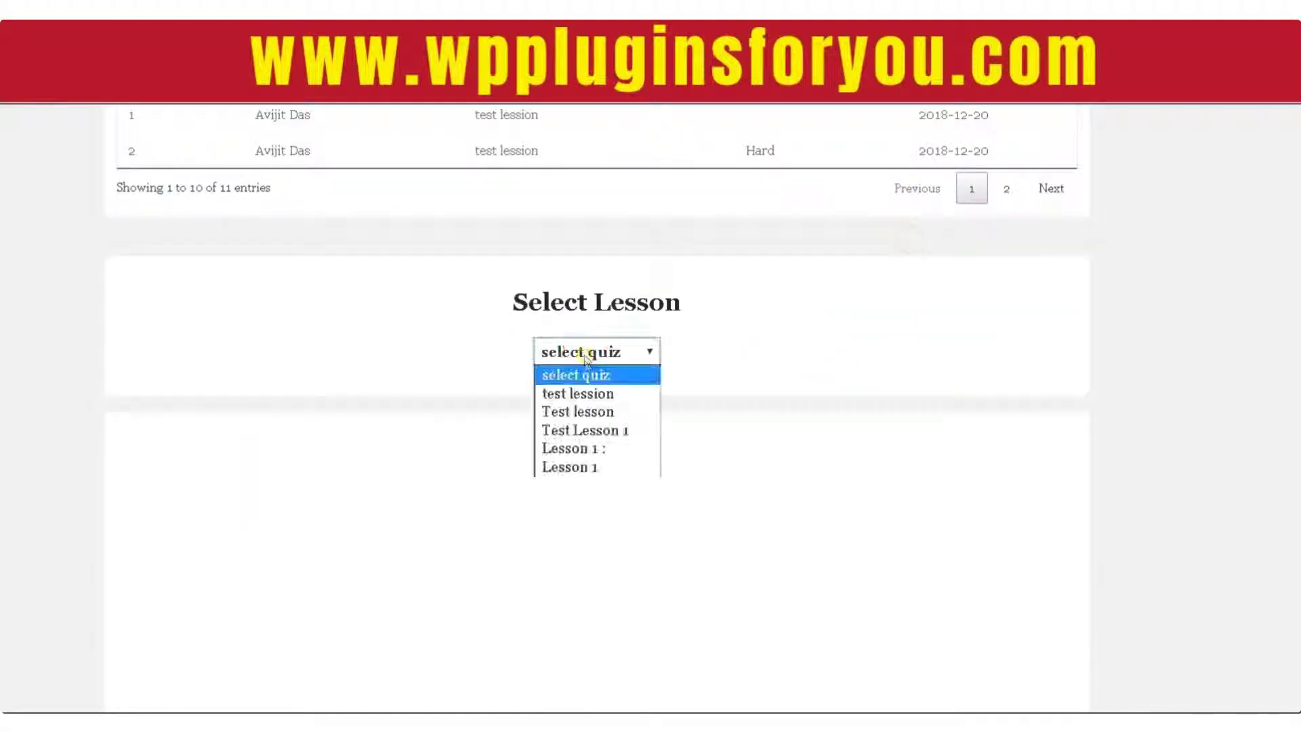
{"action": "left_click", "coordinate": [584, 467]}
{"action": "scroll", "coordinate": [813, 460], "scroll_direction": "down", "scroll_amount": 5}
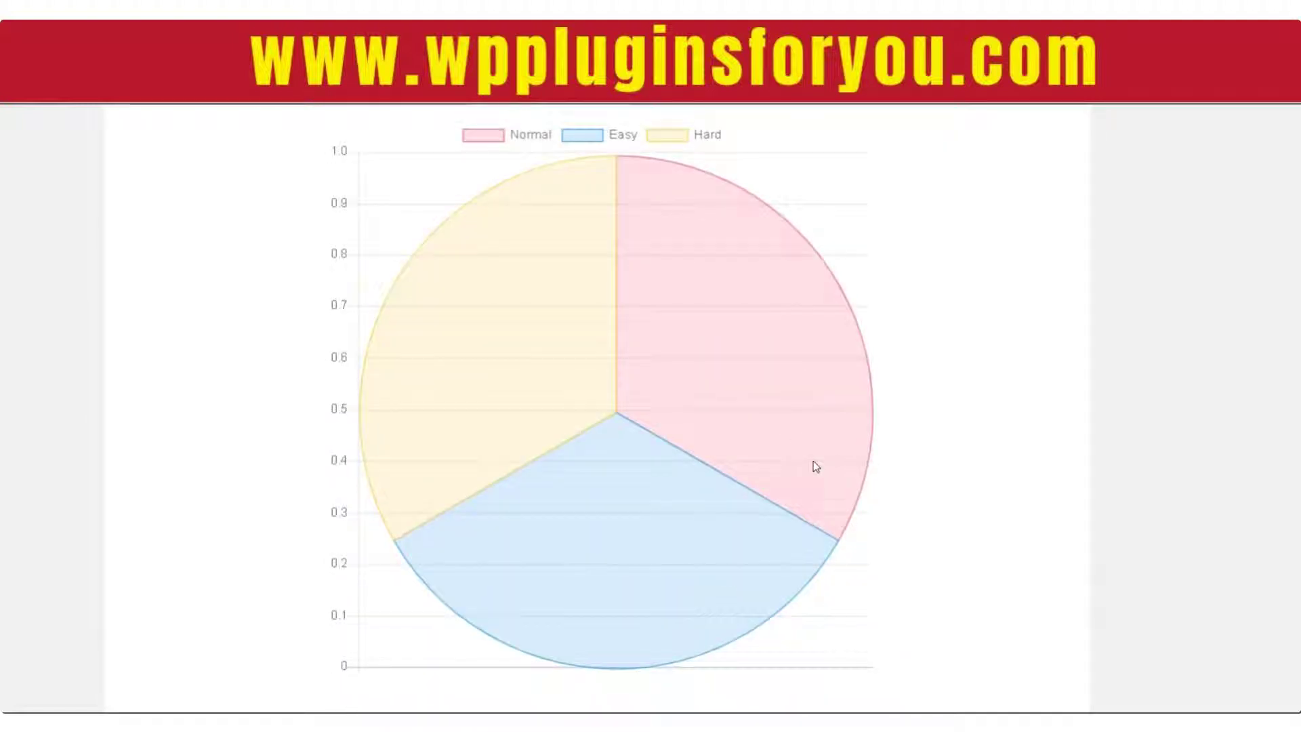
{"action": "mouse_move", "coordinate": [750, 365]}
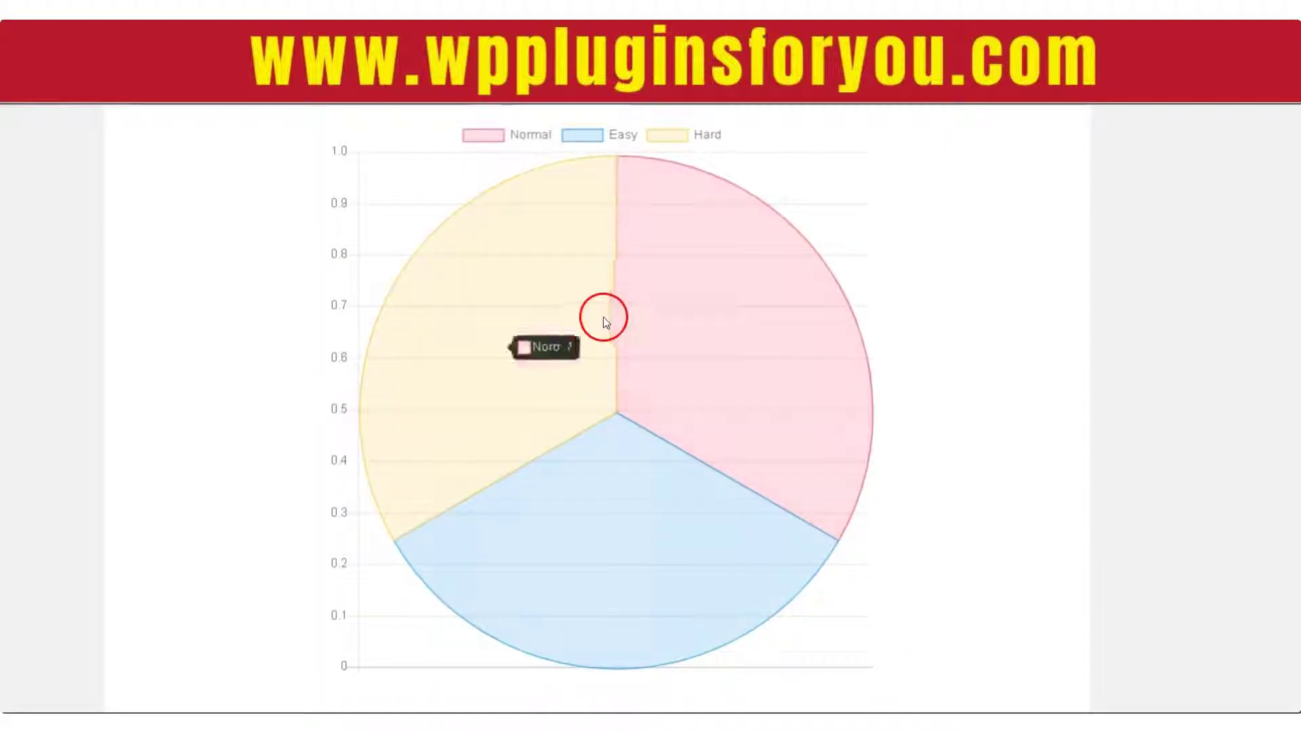
{"action": "left_click", "coordinate": [482, 134]}
{"action": "left_click", "coordinate": [578, 134]}
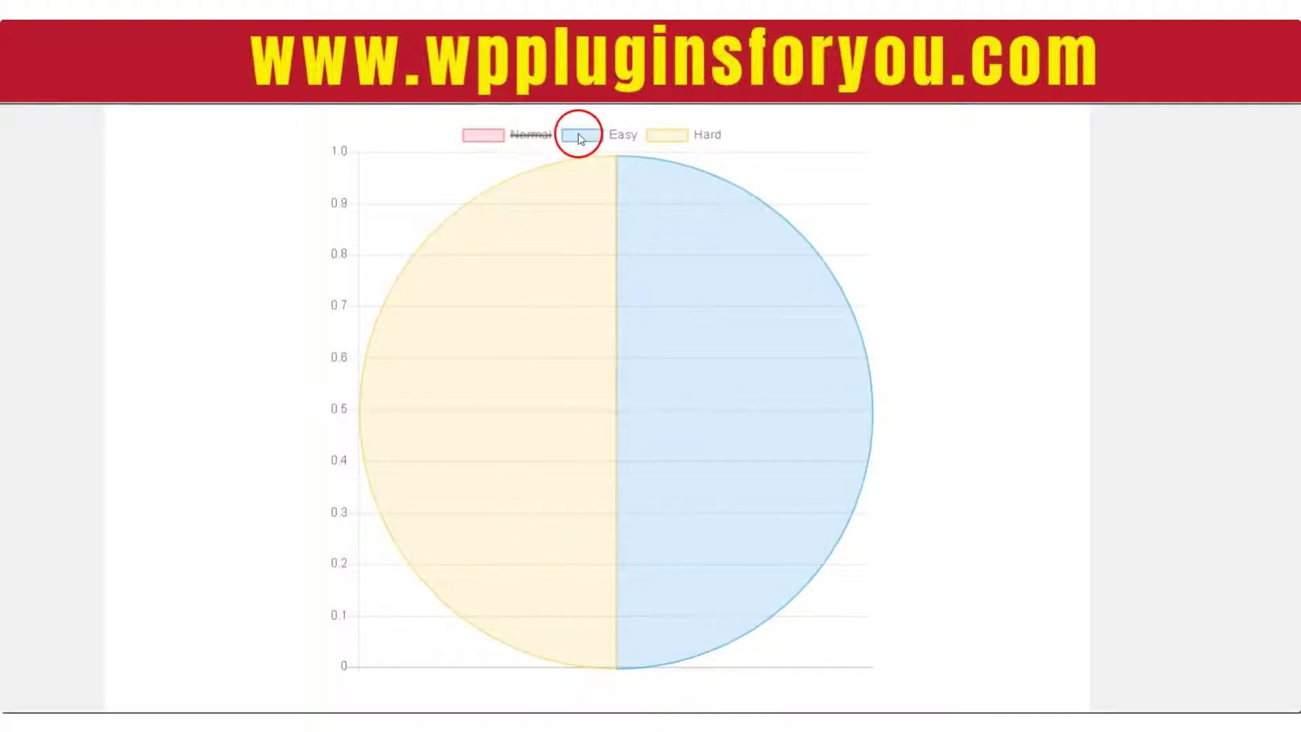